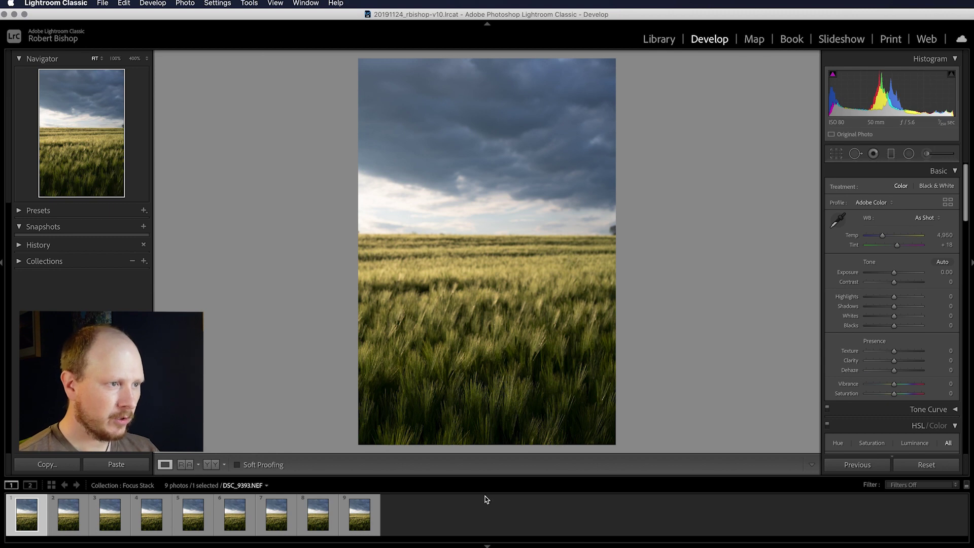
Step: Examine the sharpness of the foreground barley in DSC_9393.NEF at 100% magnification across the lower part of the frame
click(490, 424)
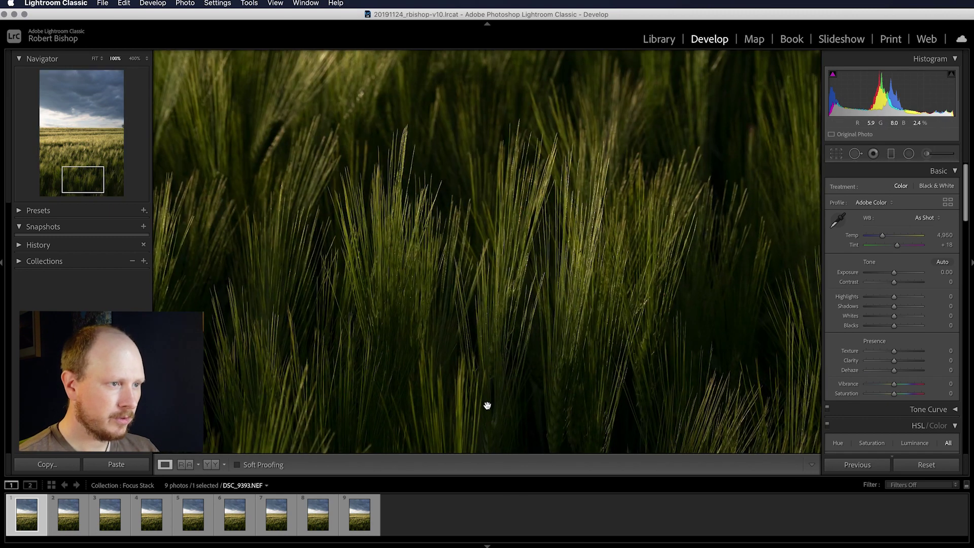
scroll(487, 406, down, 5)
scroll(487, 406, up, 2)
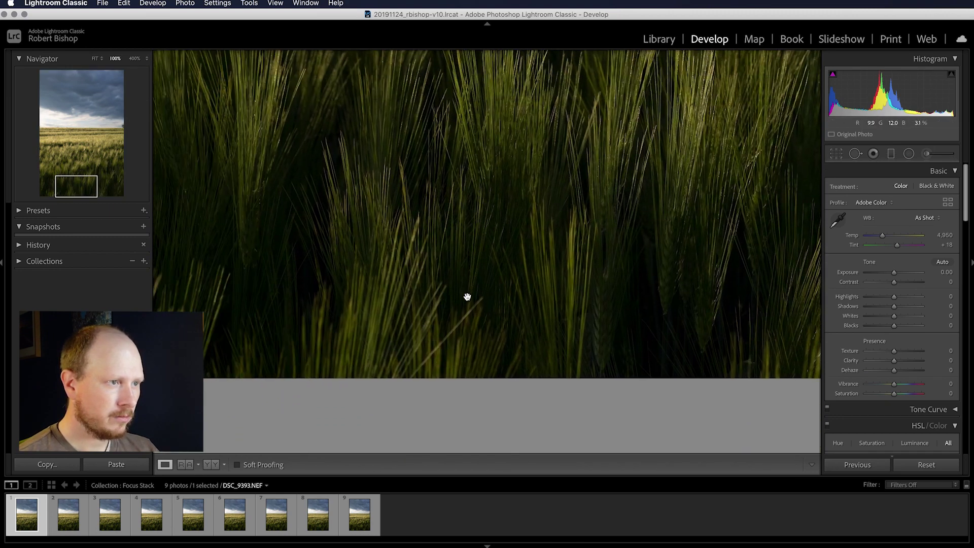
scroll(468, 297, up, 5)
scroll(468, 297, left, 2)
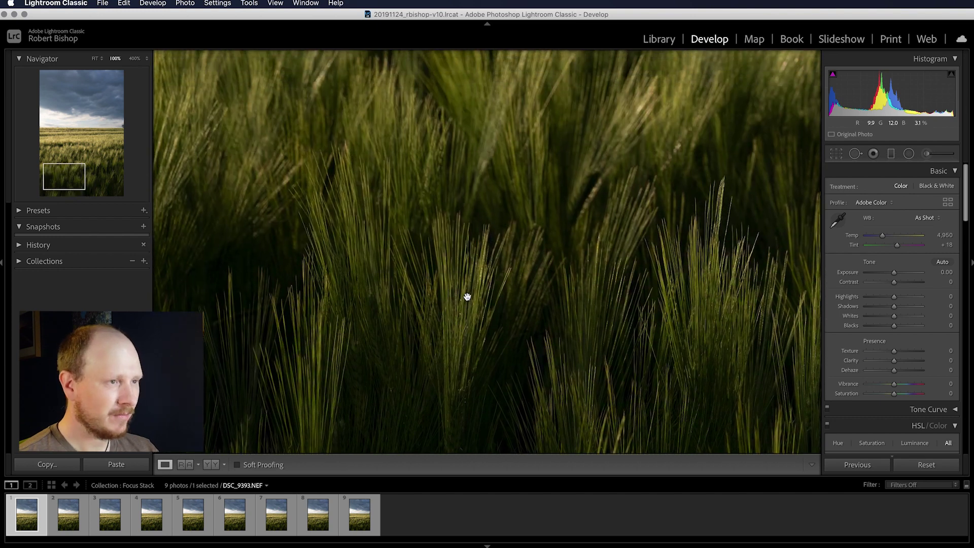
scroll(467, 297, down, 5)
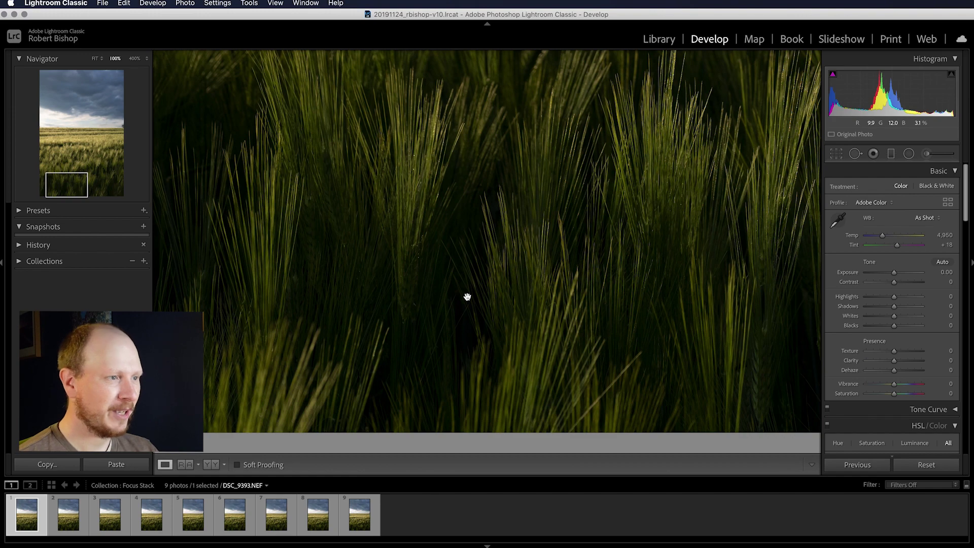
scroll(566, 330, right, 5)
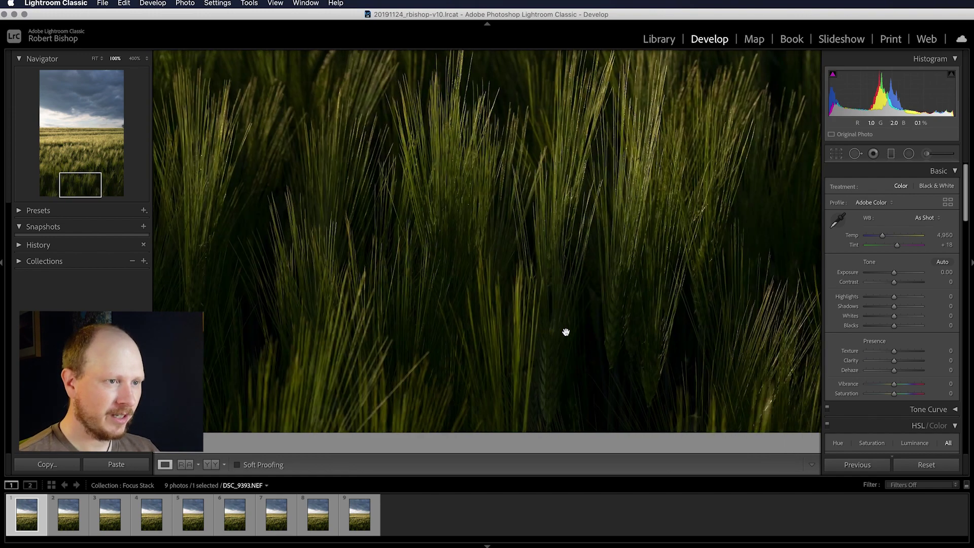
scroll(566, 331, left, 8)
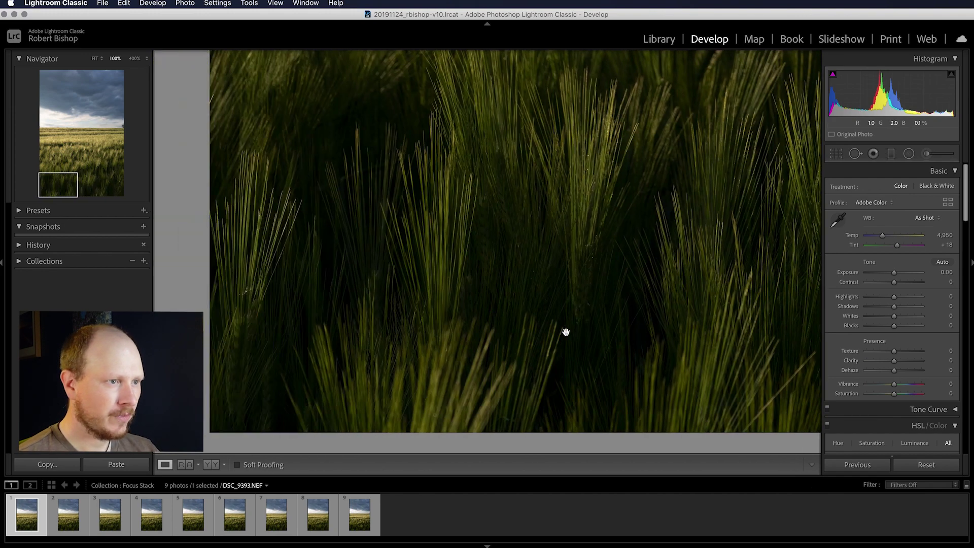
click(565, 332)
Step: Check at 100% magnification which part of the barley is in focus in DSC_9394.NEF
click(66, 517)
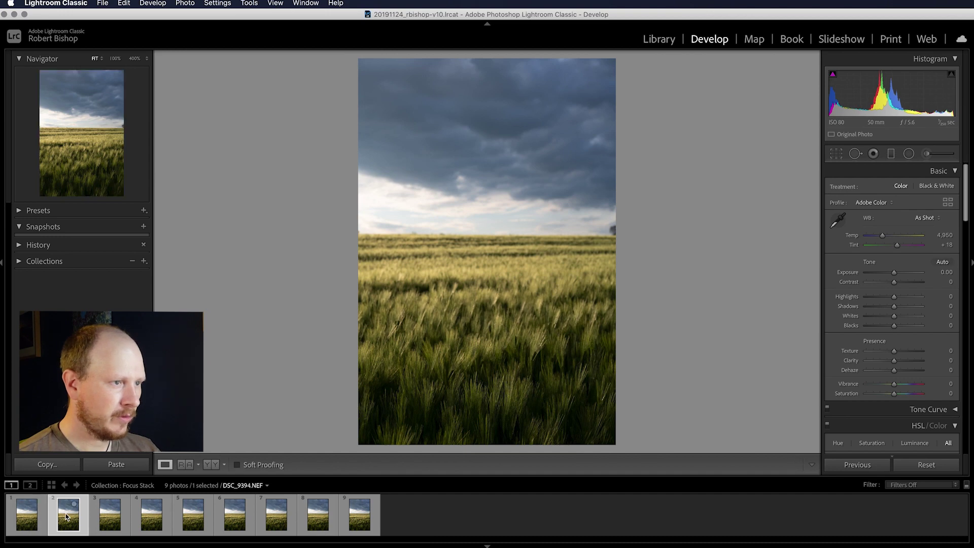
click(444, 364)
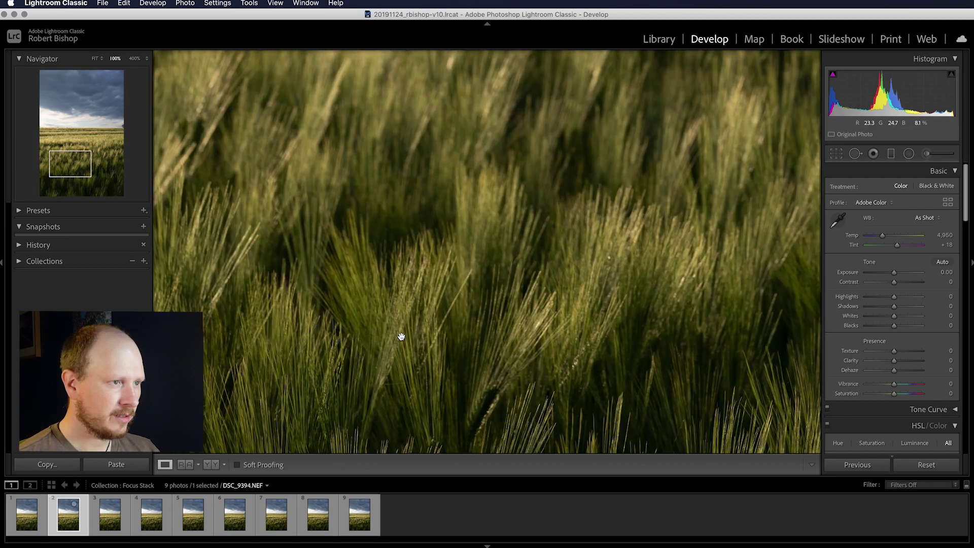
scroll(402, 337, right, 6)
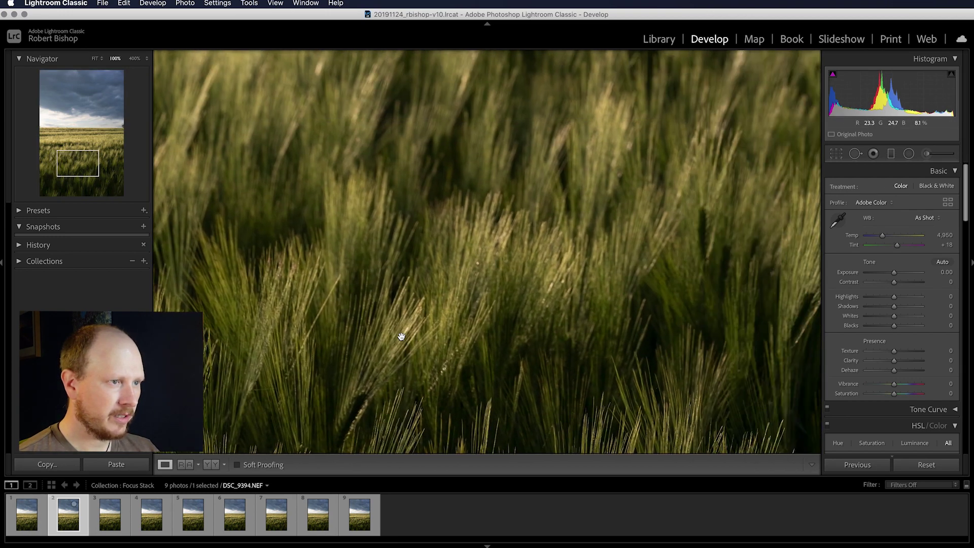
click(400, 336)
Step: Go through DSC_9395.NEF and DSC_9396.NEF to DSC_9397.NEF and inspect the focus in its mid-field barley at 100%
click(109, 515)
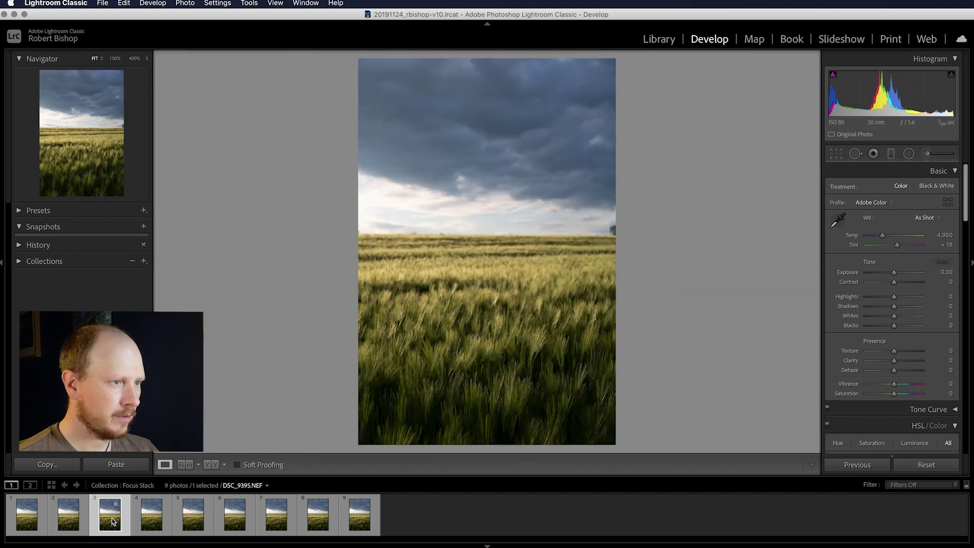
click(143, 523)
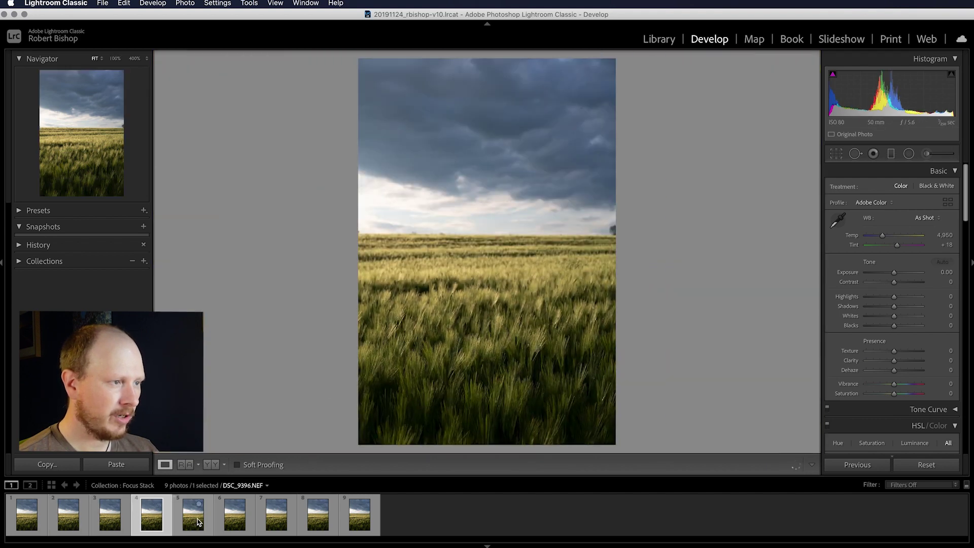
click(198, 521)
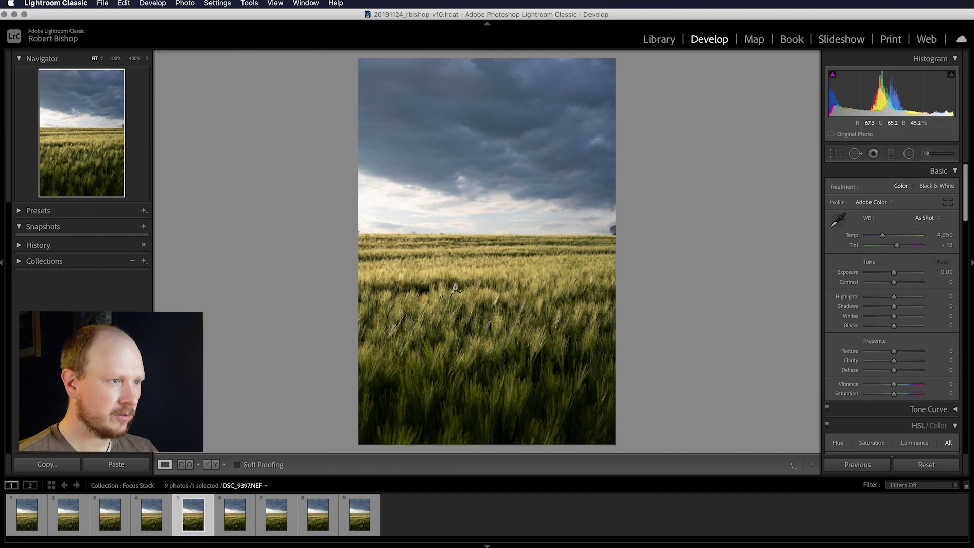
click(443, 299)
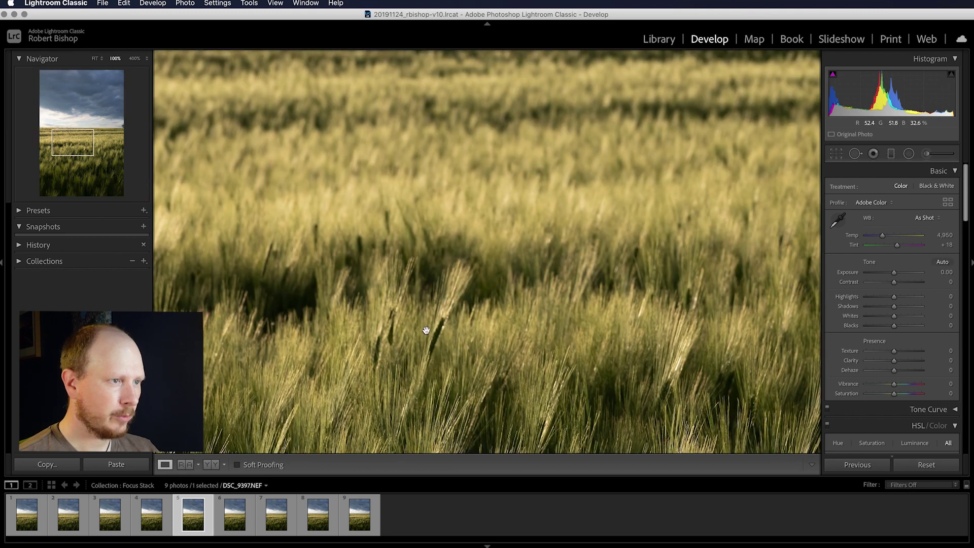
drag(426, 330, 464, 322)
click(463, 321)
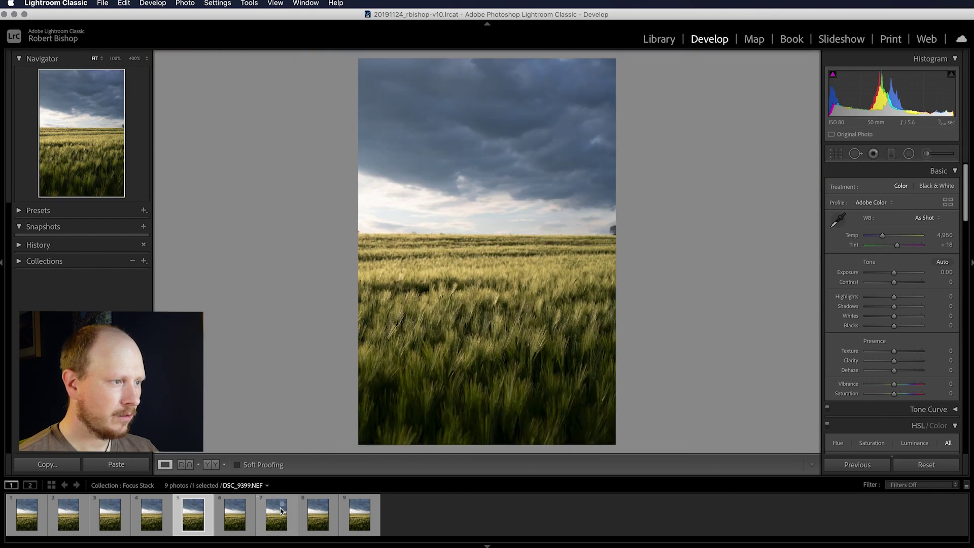
Step: Go through the remaining frames to DSC_9401.NEF and inspect the horizon and far field for sharpness at 100%
click(228, 528)
click(278, 525)
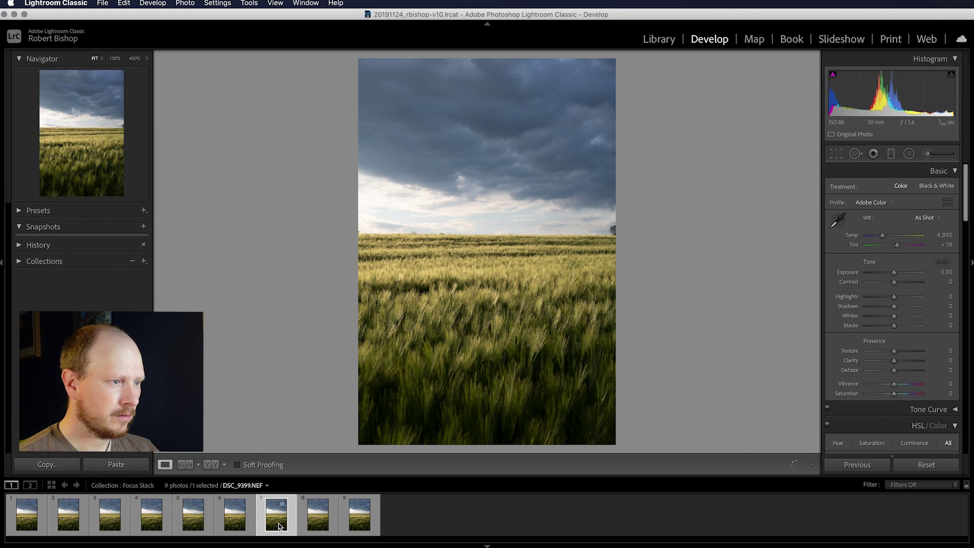
click(311, 526)
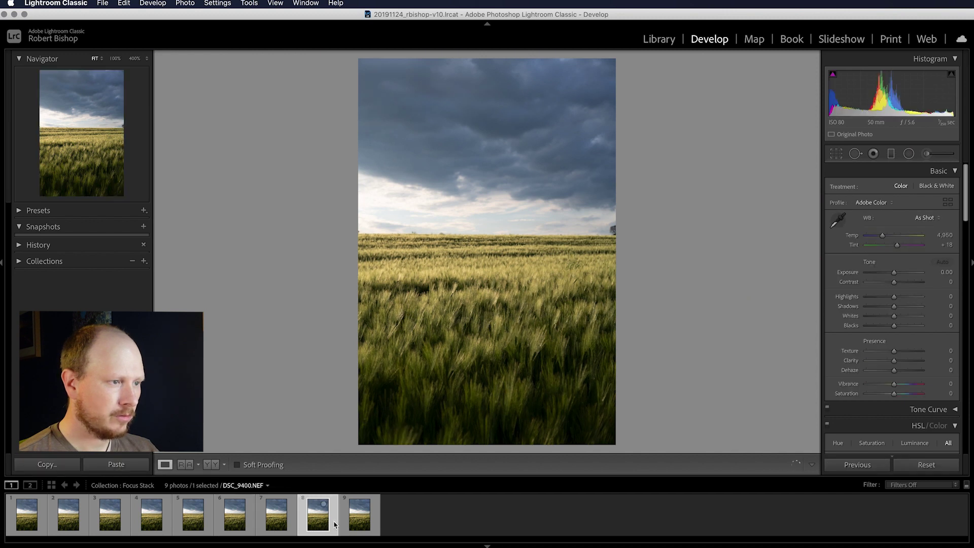
click(356, 524)
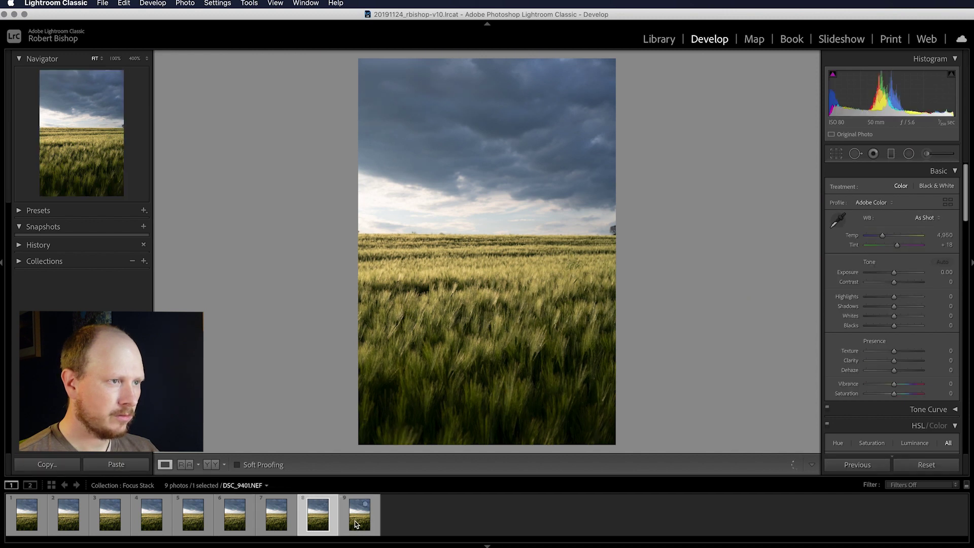
click(446, 233)
drag(522, 241, 471, 323)
mouse_move(364, 332)
mouse_down()
mouse_move(477, 339)
mouse_move(448, 354)
mouse_move(257, 352)
mouse_up()
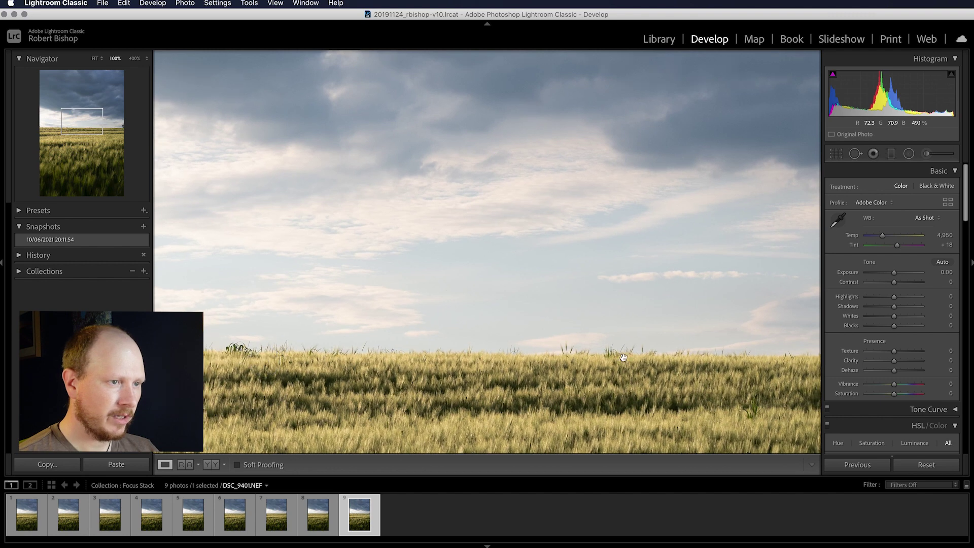
drag(624, 357, 411, 352)
drag(522, 360, 426, 284)
click(426, 284)
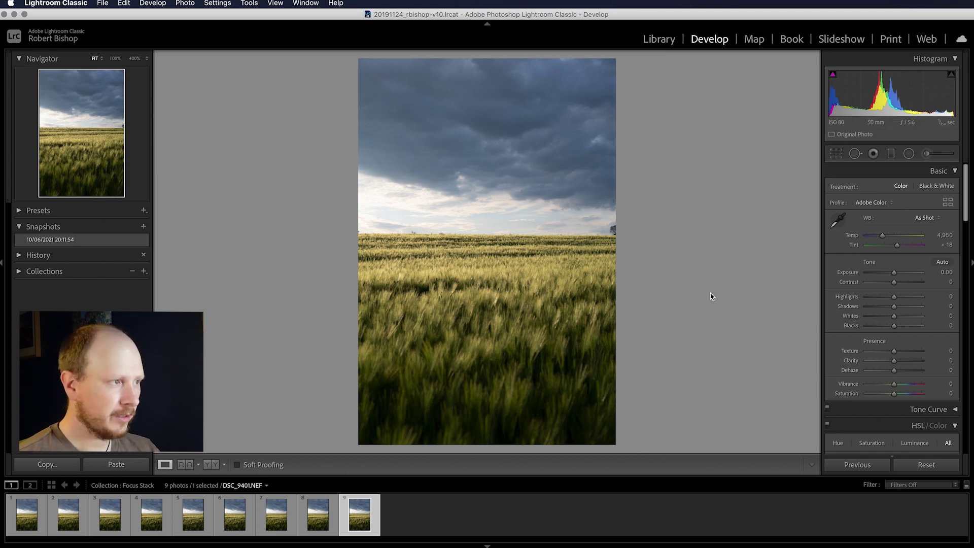
Step: Apply the 10/06/2021 20:11:54 snapshot to DSC_9401.NEF and review its Basic, HSL and Color Grading settings
click(68, 242)
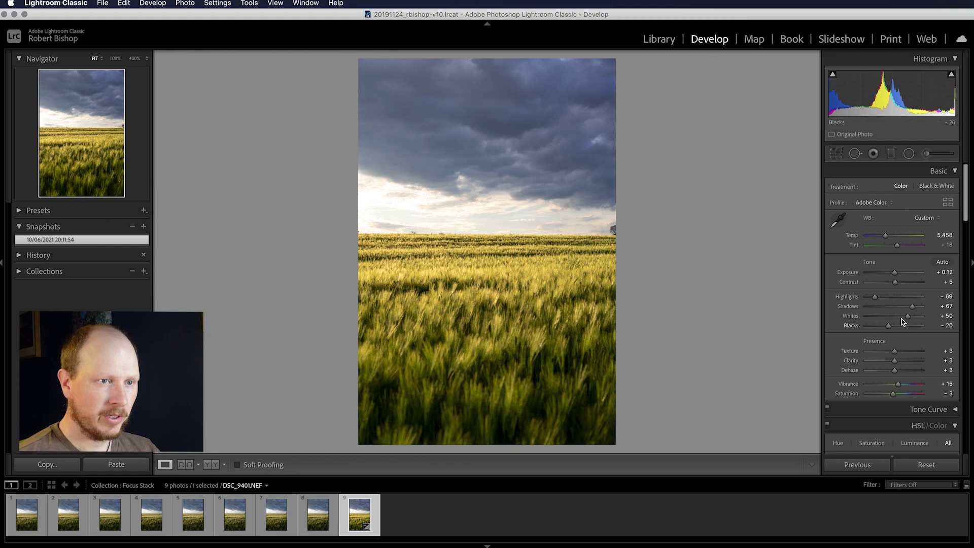
scroll(920, 344, down, 3)
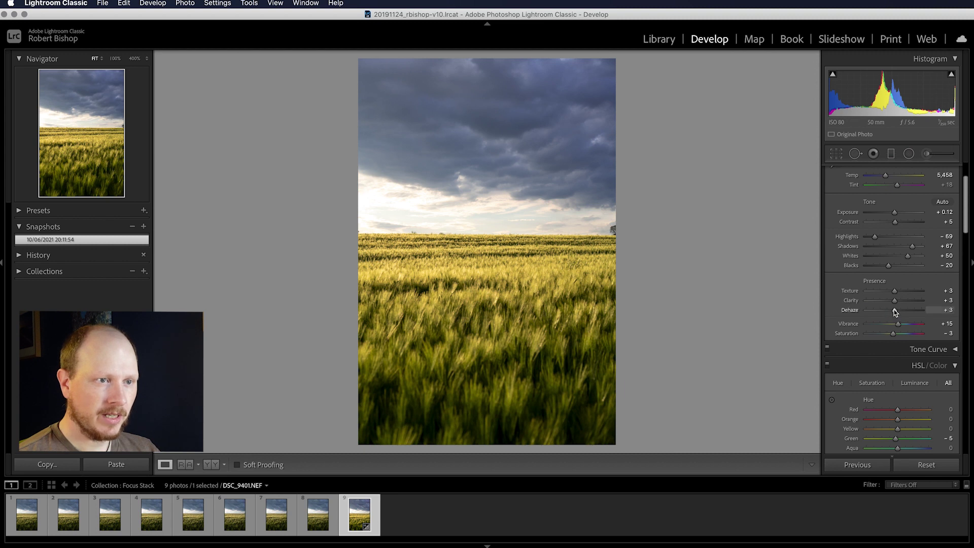
scroll(915, 333, down, 4)
scroll(946, 369, down, 2)
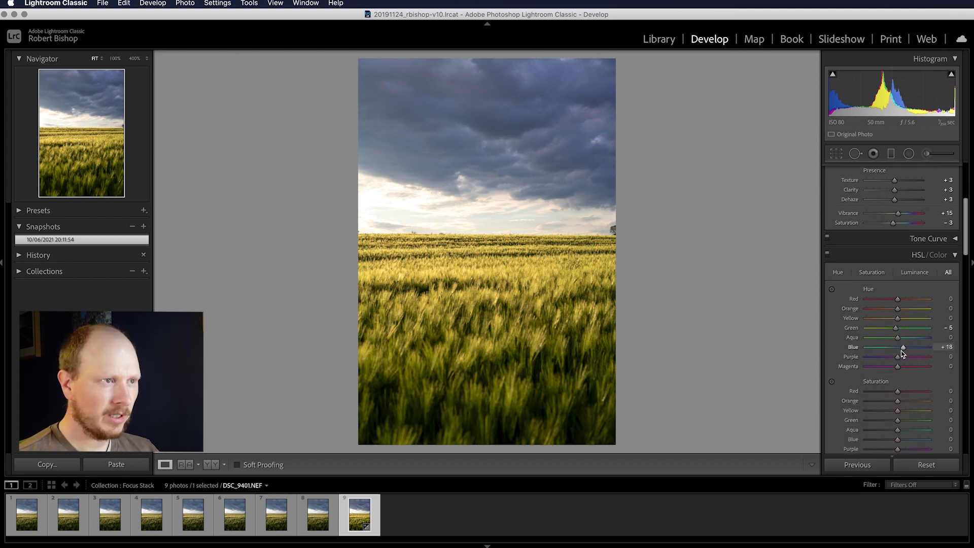
scroll(886, 353, down, 2)
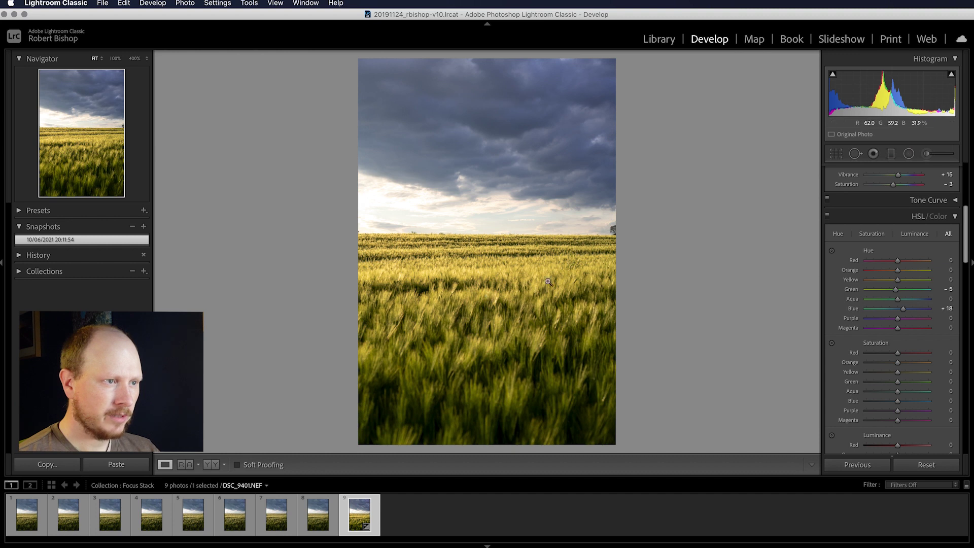
scroll(929, 424, down, 6)
scroll(929, 424, down, 4)
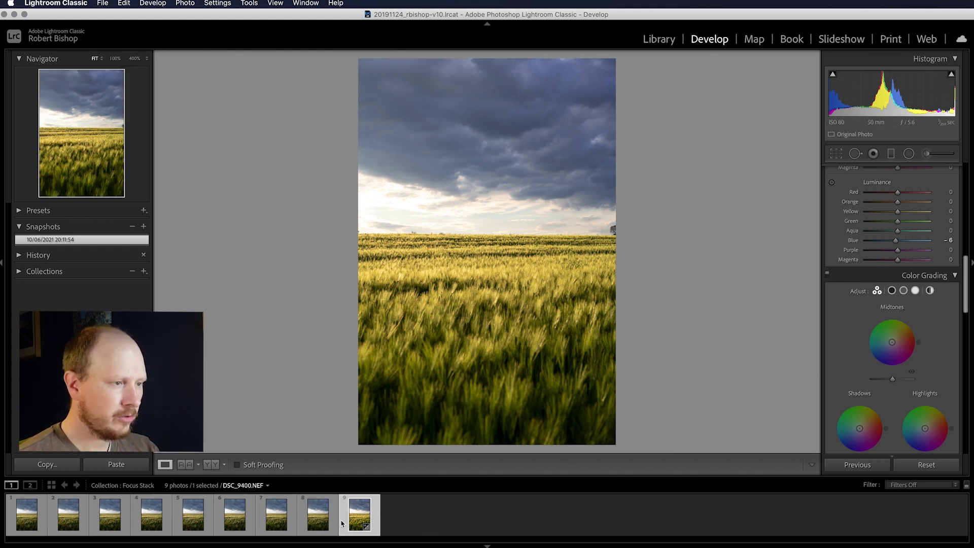
Step: Synchronize all develop settings from DSC_9401.NEF to all nine photos, DSC_9393 through DSC_9401
shift+click(24, 528)
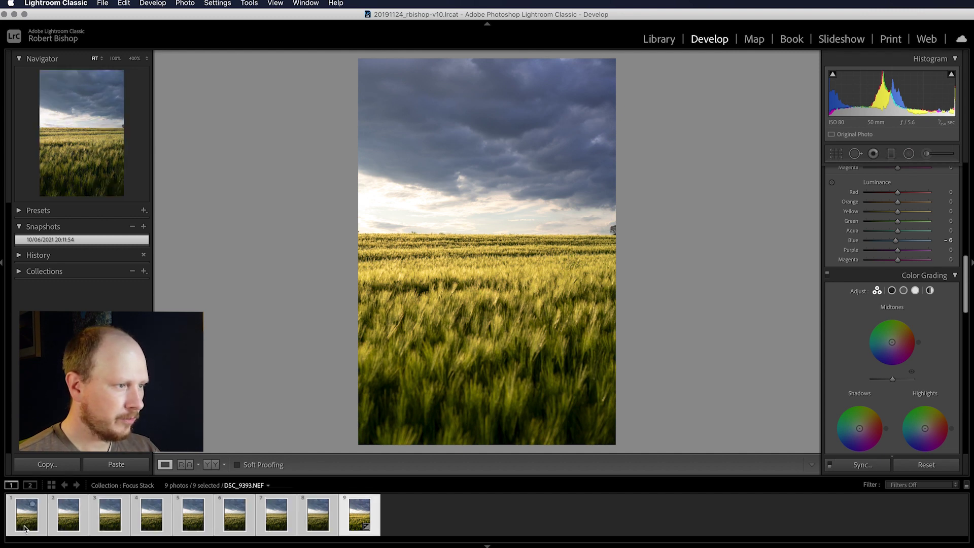
click(853, 466)
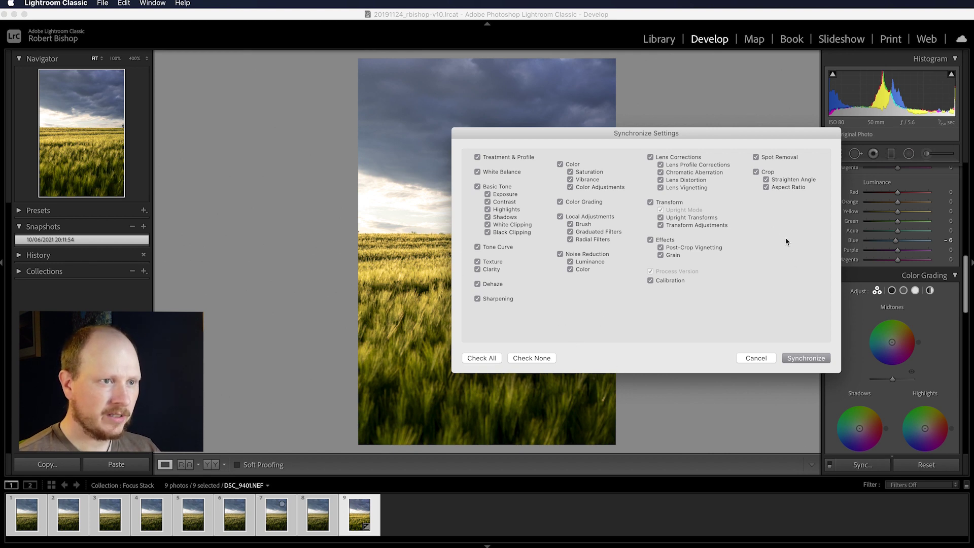
click(806, 358)
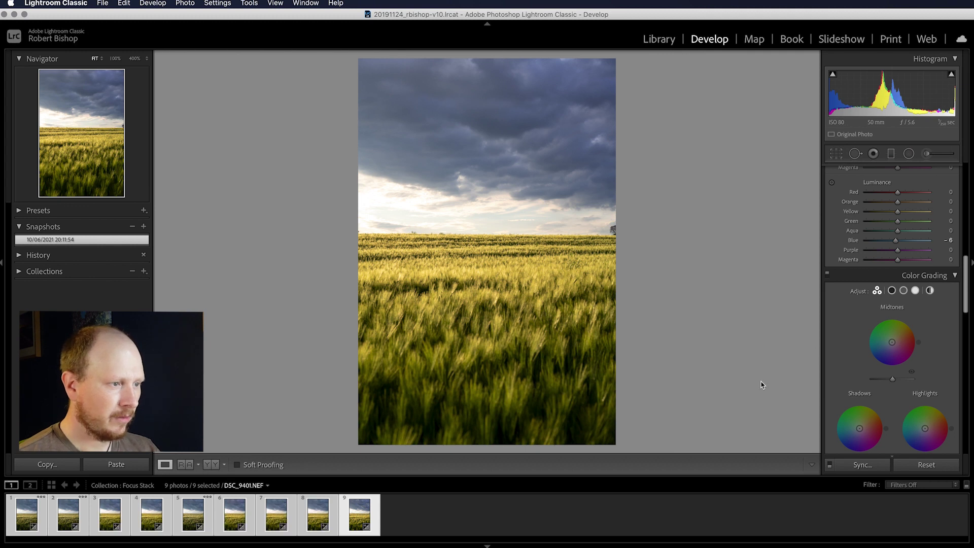
Step: Open the nine selected photos as layers of one document in Photoshop
right_click(363, 514)
mouse_move(381, 490)
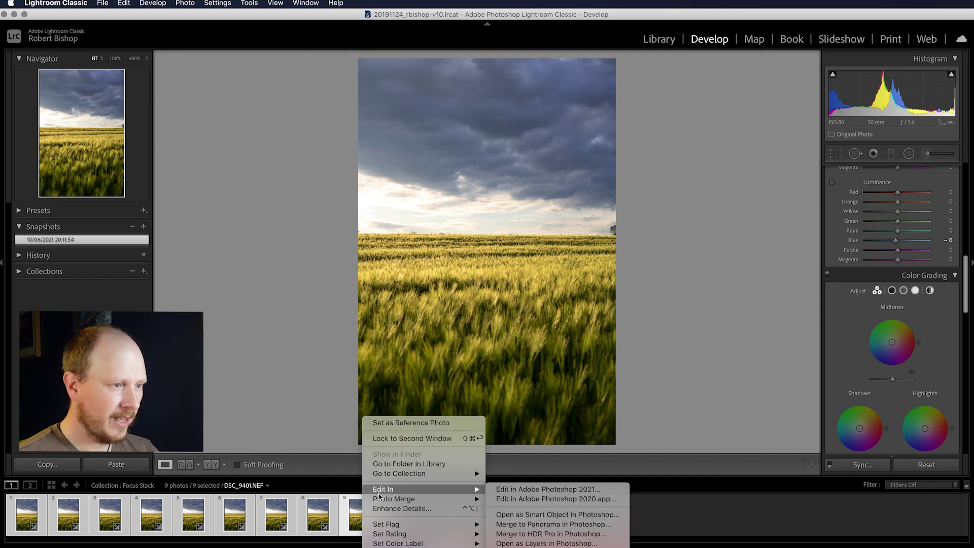
click(525, 542)
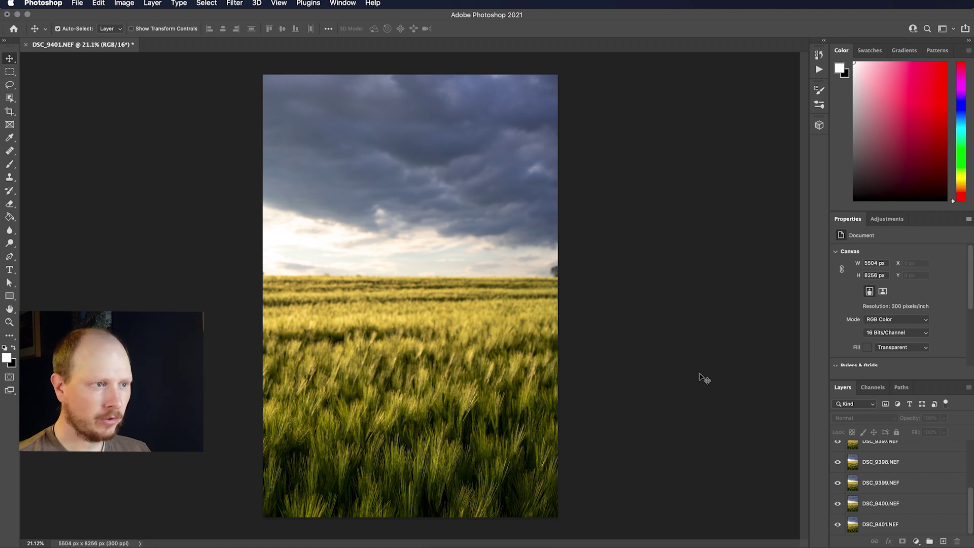
Step: Review the layer stack by hiding every layer above DSC_9401.NEF to compare the frames, and make them all visible again
scroll(889, 493, up, 3)
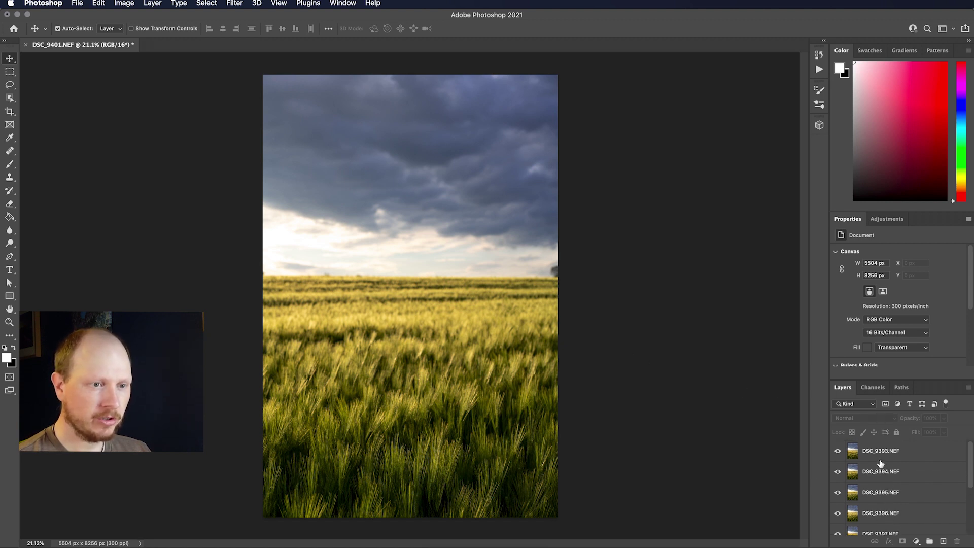
scroll(881, 464, down, 3)
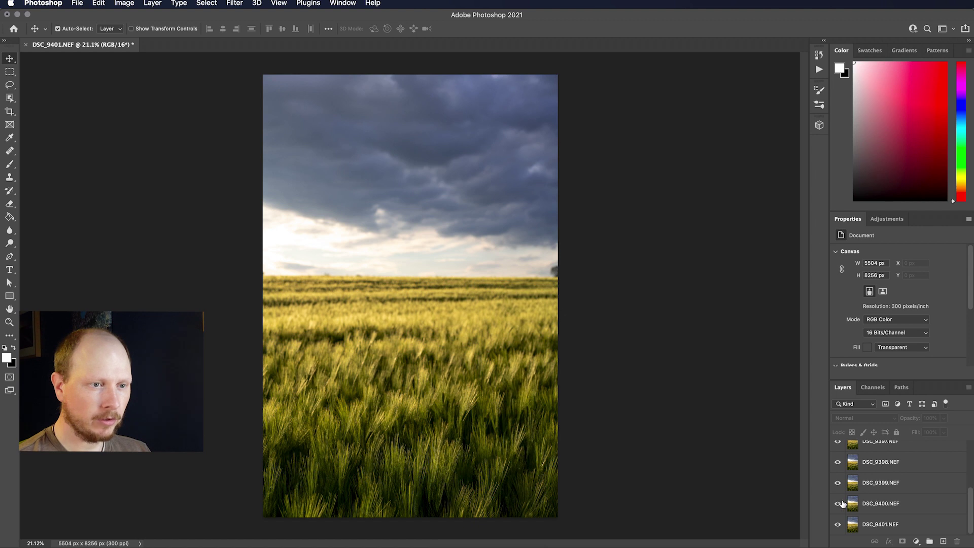
drag(837, 503, 835, 409)
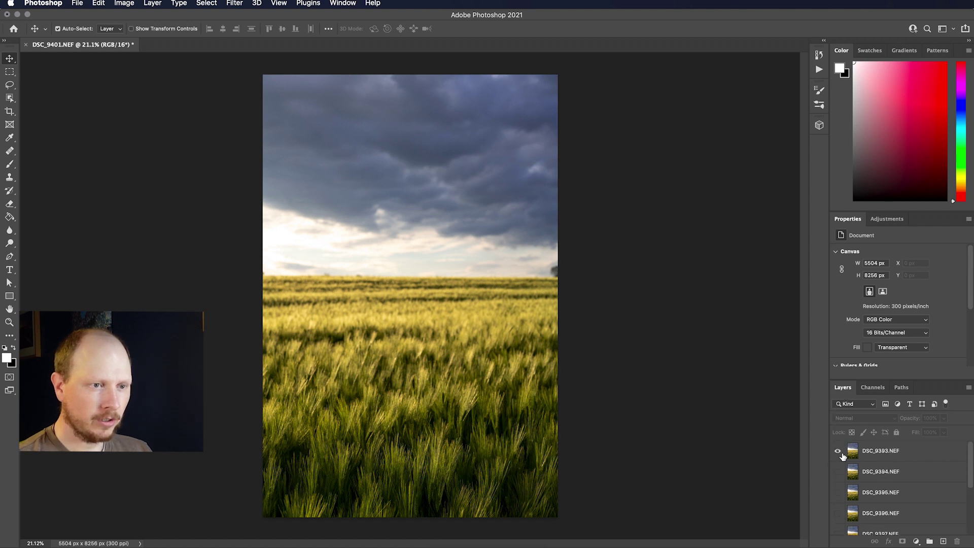
click(844, 456)
scroll(863, 487, down, 2)
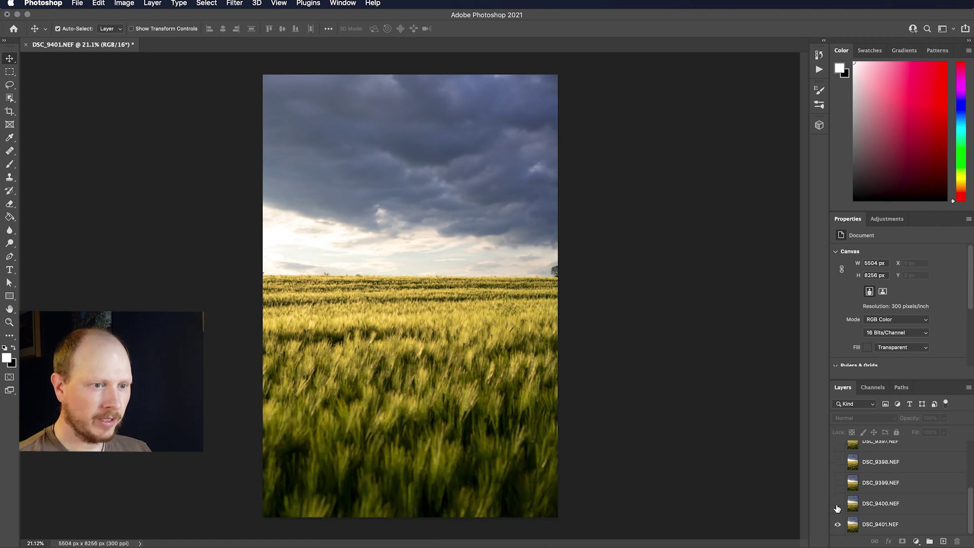
drag(838, 507, 870, 452)
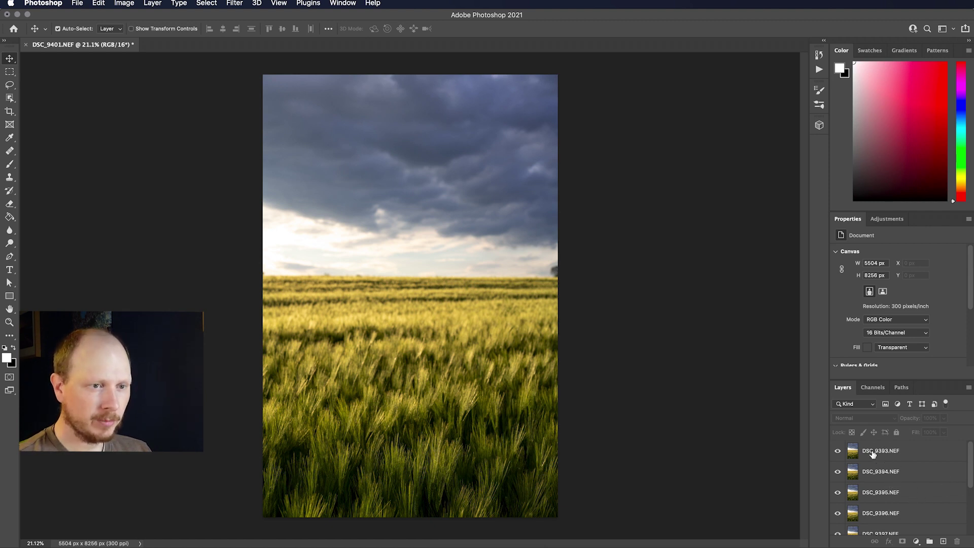
Step: Auto-blend all nine layers, DSC_9393.NEF through DSC_9401.NEF, using Stack Images with Seamless Tones and Colors and no content-aware fill
click(873, 454)
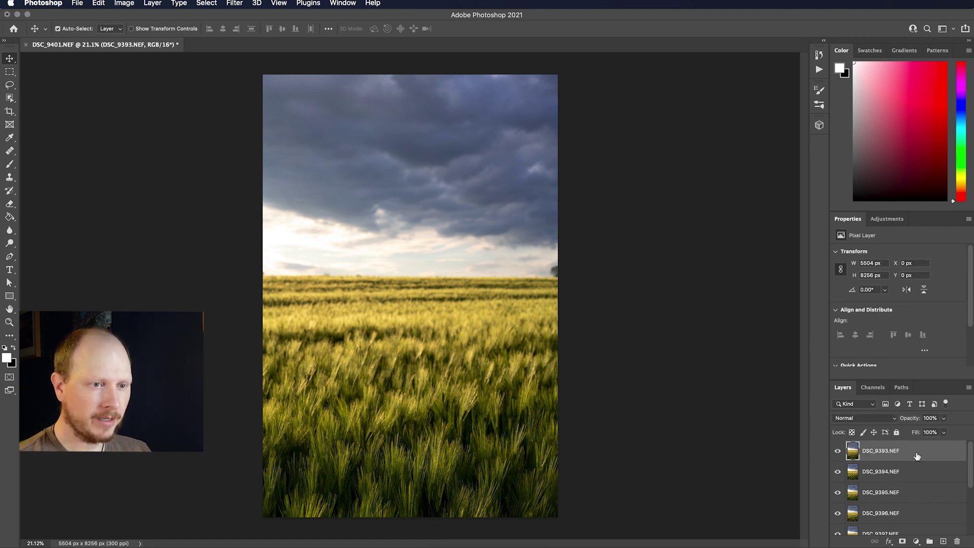
scroll(917, 456, down, 4)
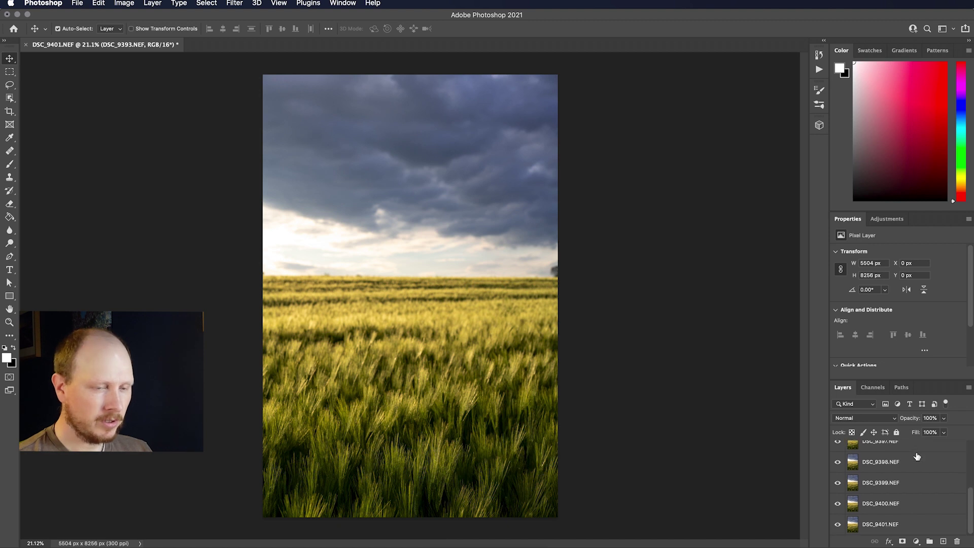
shift+click(914, 525)
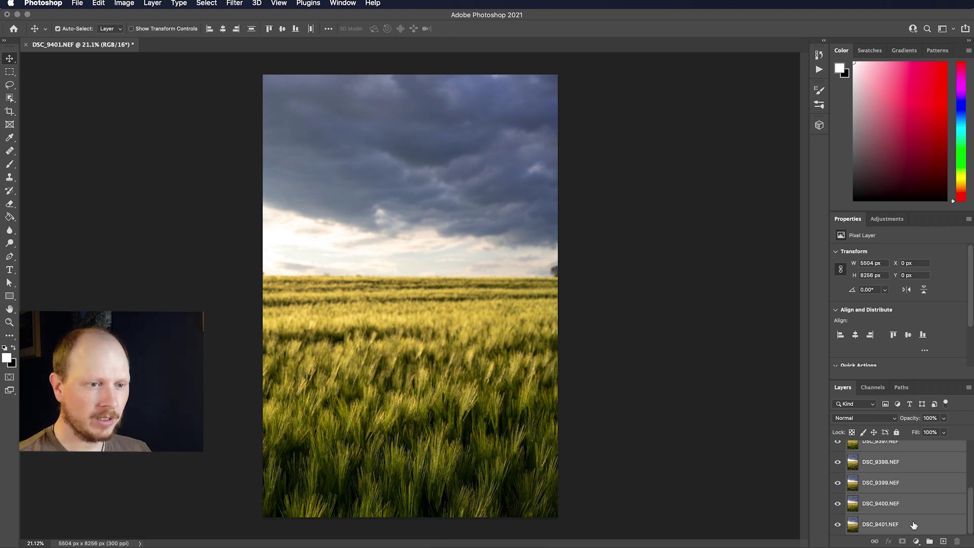
scroll(914, 526, up, 4)
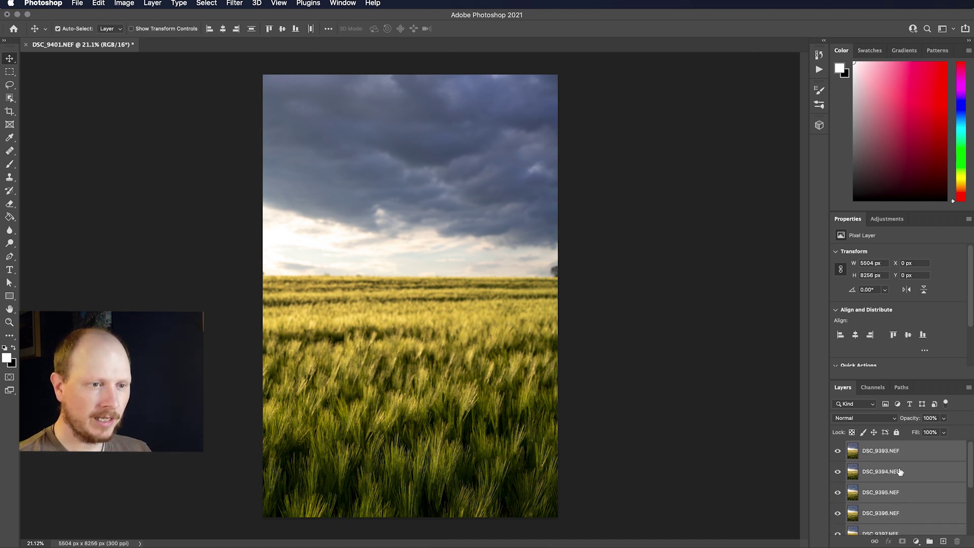
scroll(895, 465, down, 4)
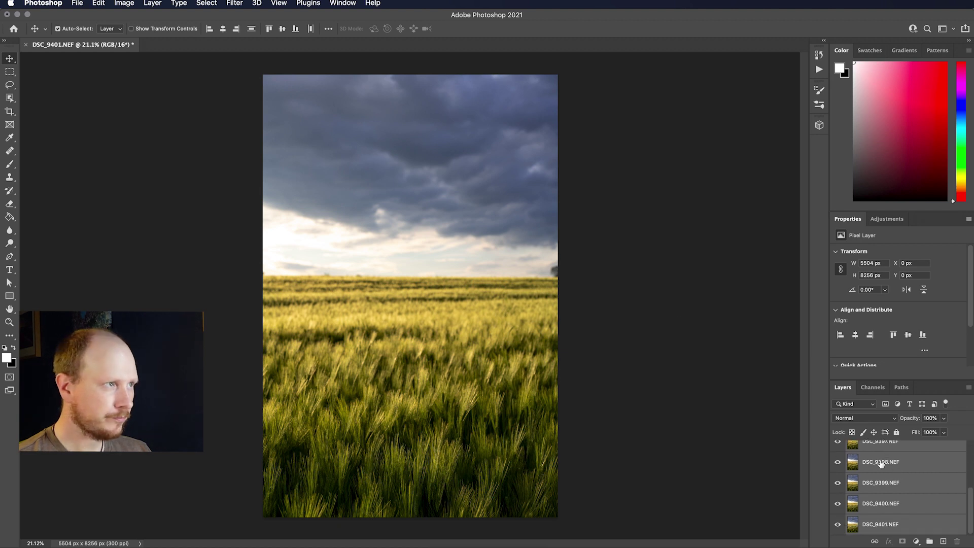
click(99, 4)
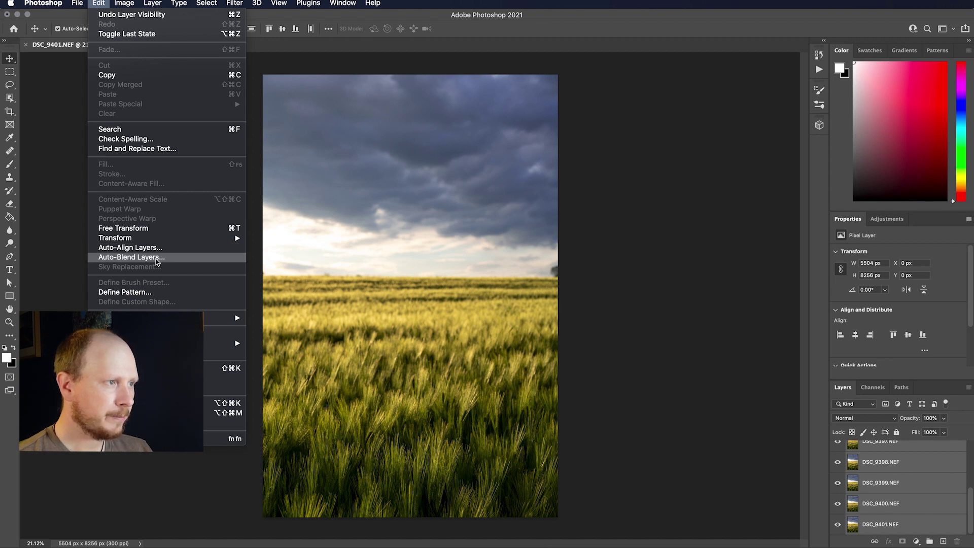
click(157, 261)
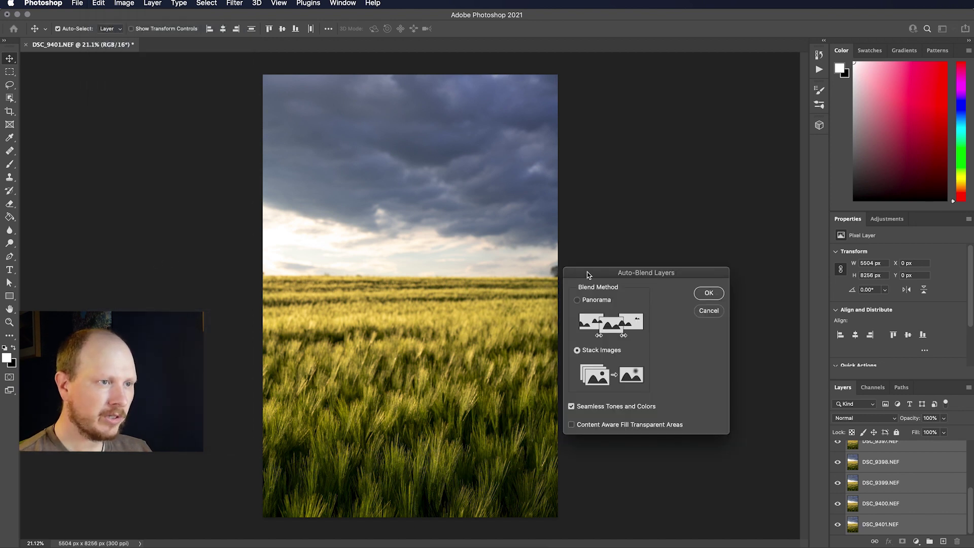
drag(588, 275, 598, 214)
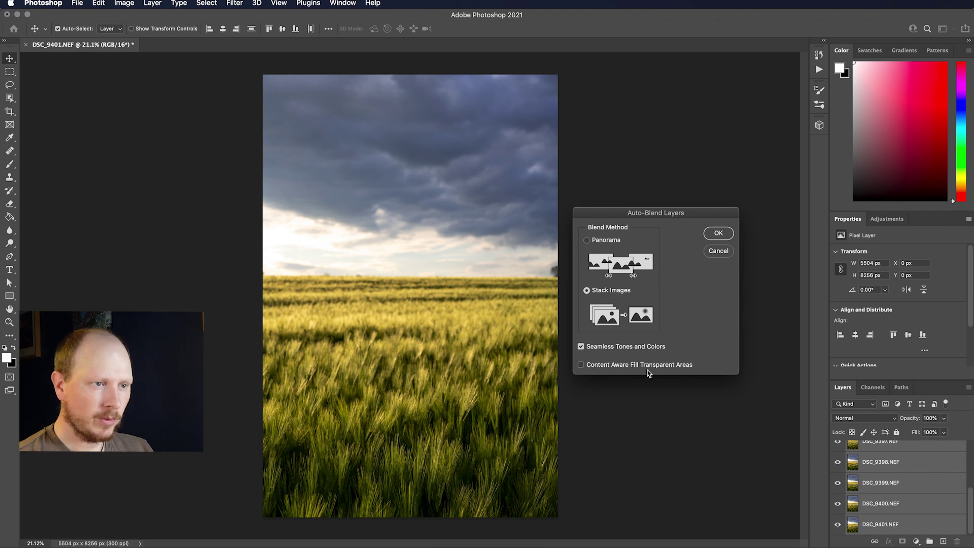
click(718, 234)
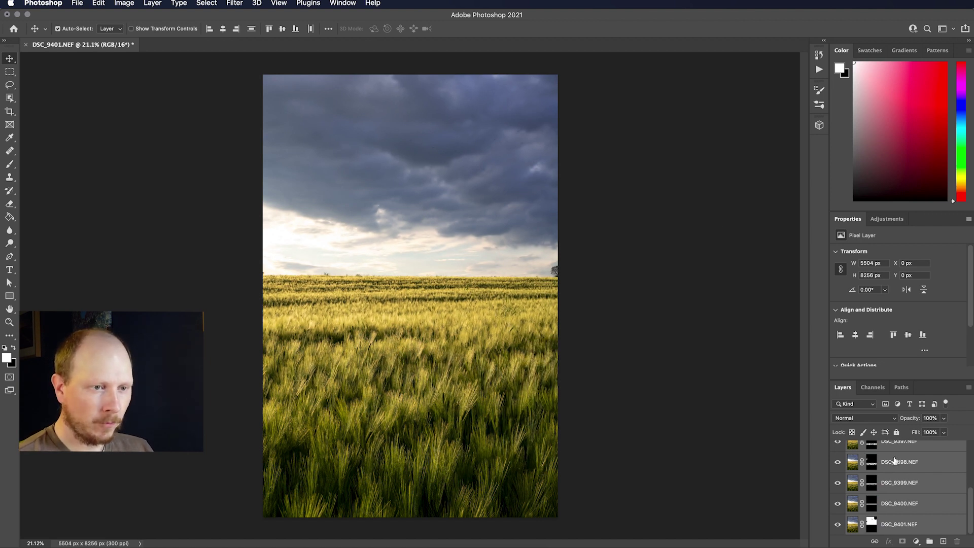
Step: Examine the masked areas of layers DSC_9393.NEF through DSC_9396.NEF by showing each one alone, and make all layers visible again
scroll(860, 459, up, 5)
alt+click(838, 451)
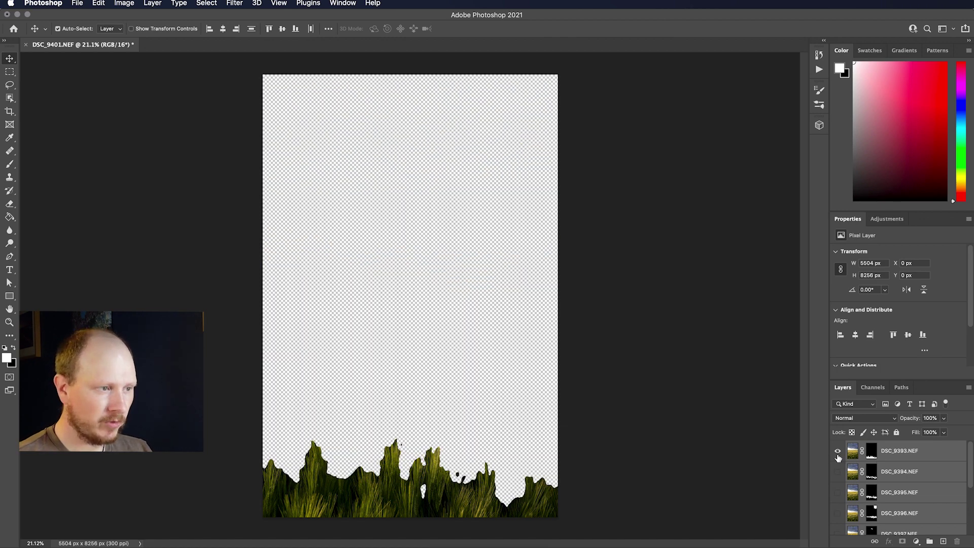
alt+click(837, 452)
alt+click(838, 472)
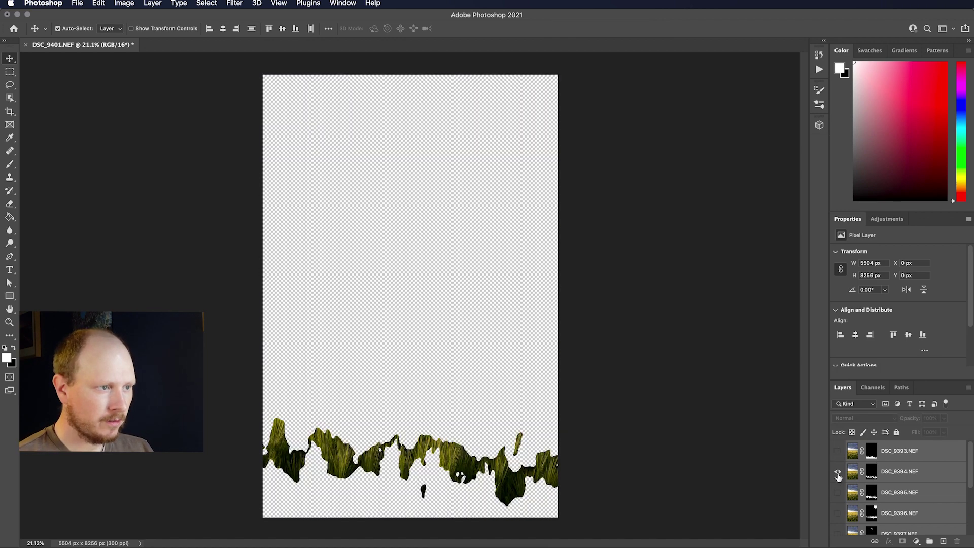
alt+click(838, 472)
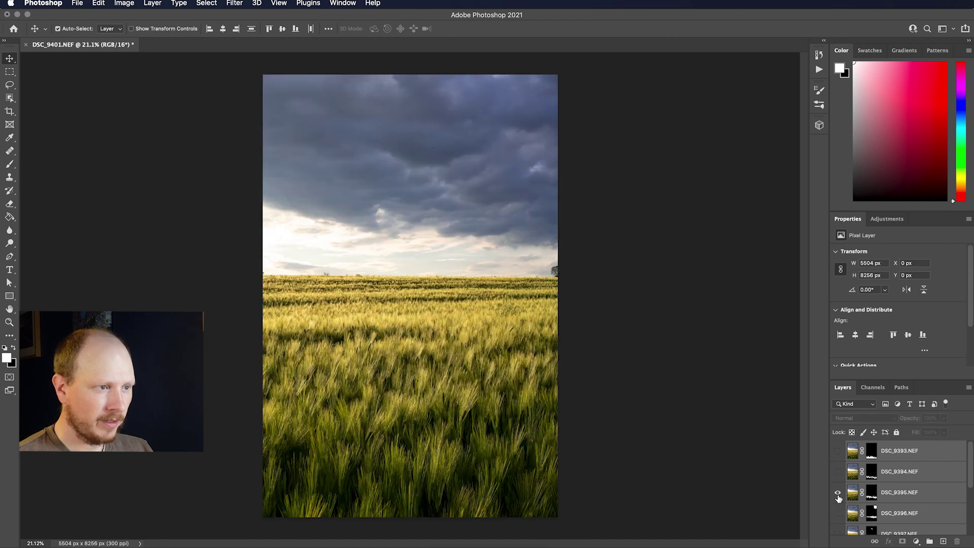
alt+click(838, 497)
alt+click(838, 500)
alt+click(838, 514)
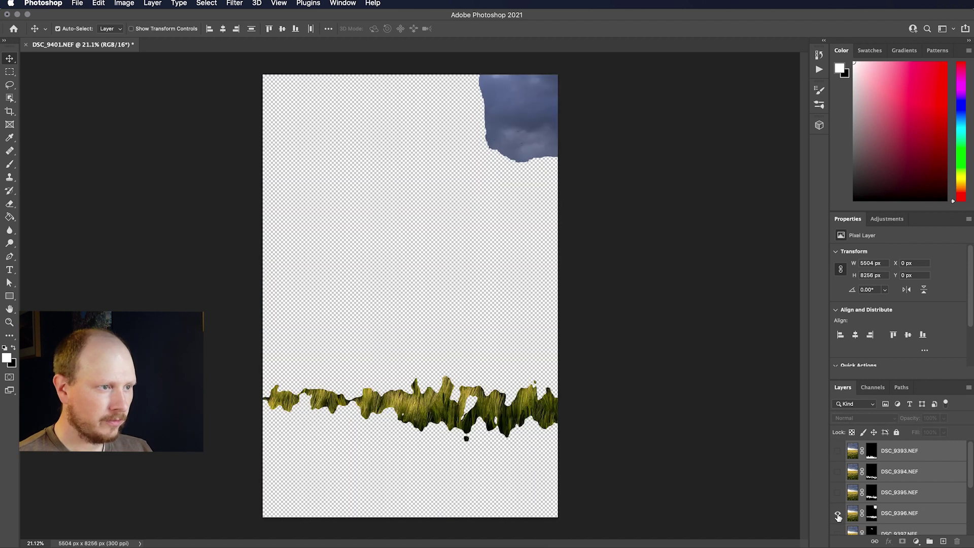
alt+click(838, 515)
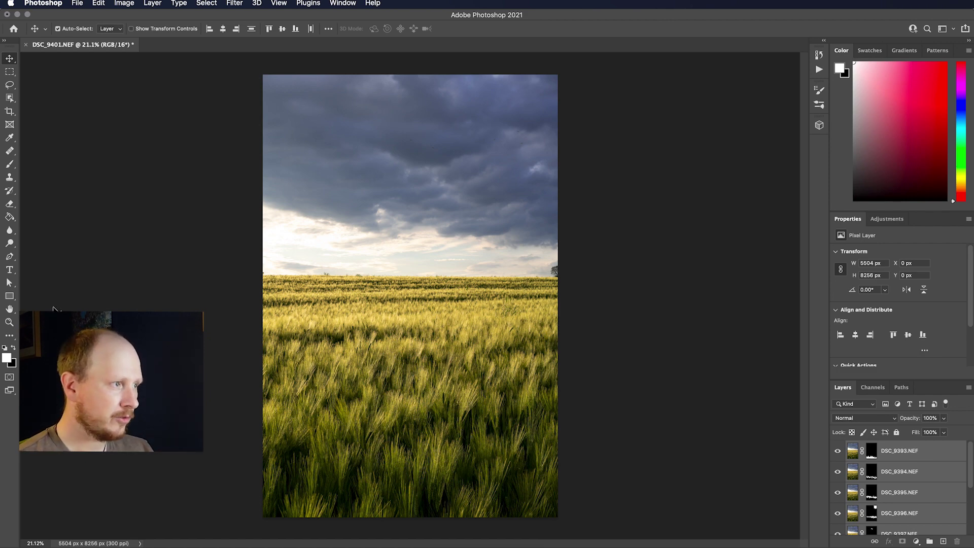
Step: Inspect the sharpness of the foreground barley in the blended image at 100% magnification or closer
click(10, 321)
drag(387, 499, 374, 509)
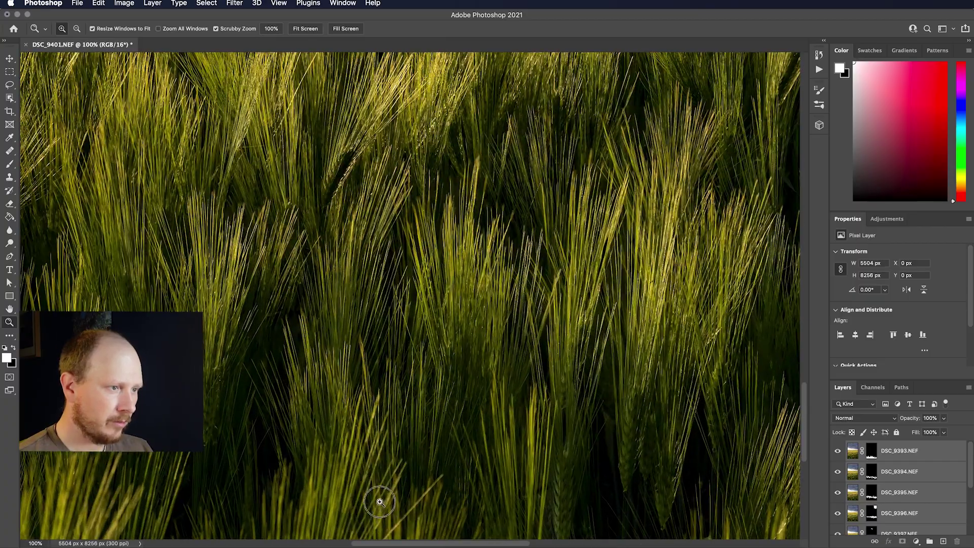
click(381, 500)
alt+click(388, 472)
alt+click(388, 472)
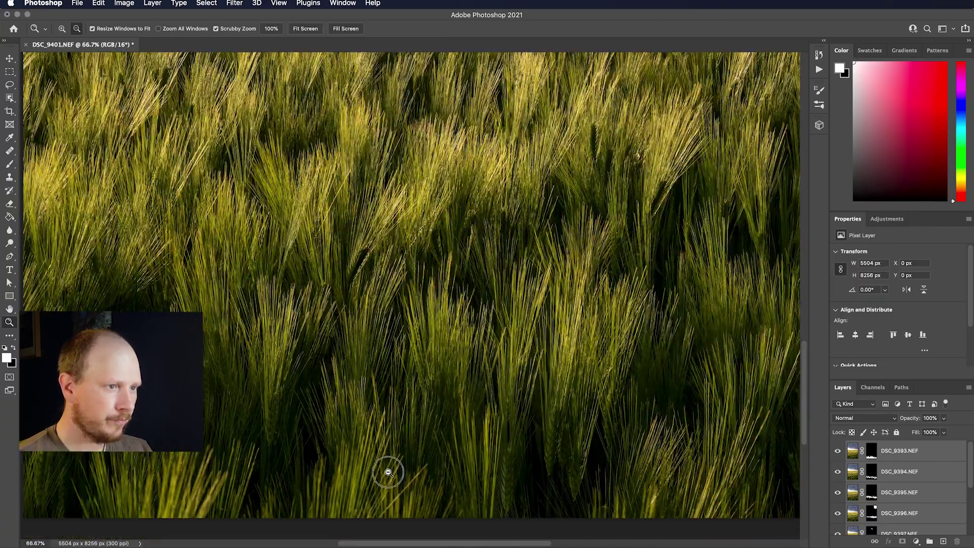
alt+click(389, 473)
alt+click(388, 473)
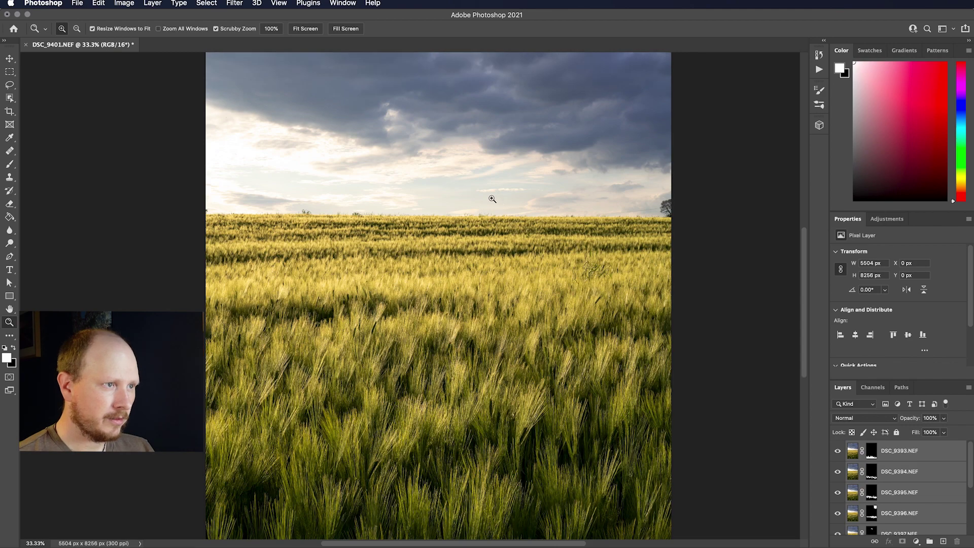
Step: Inspect the sharpness of the plants along the horizon at up to 200%, and return to a view of the whole image
click(358, 211)
click(337, 212)
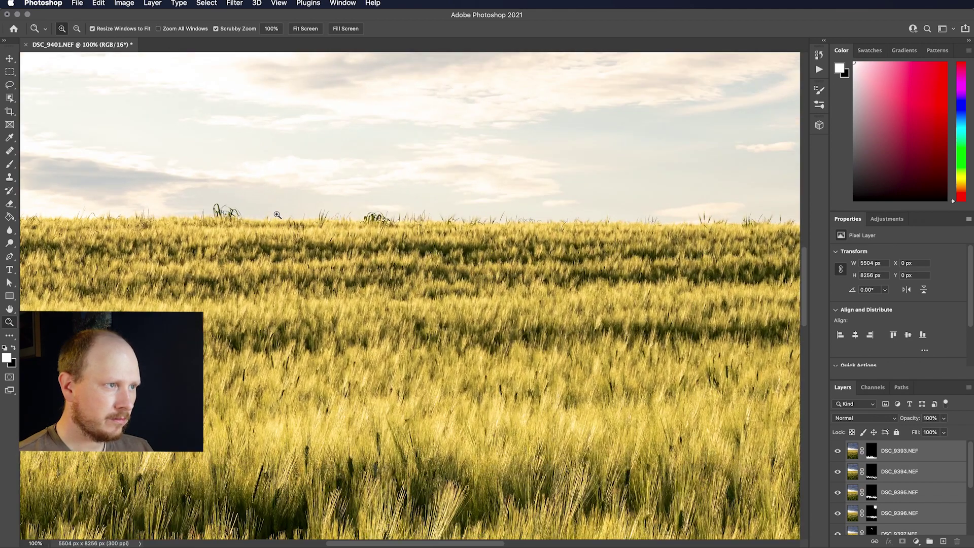
click(269, 214)
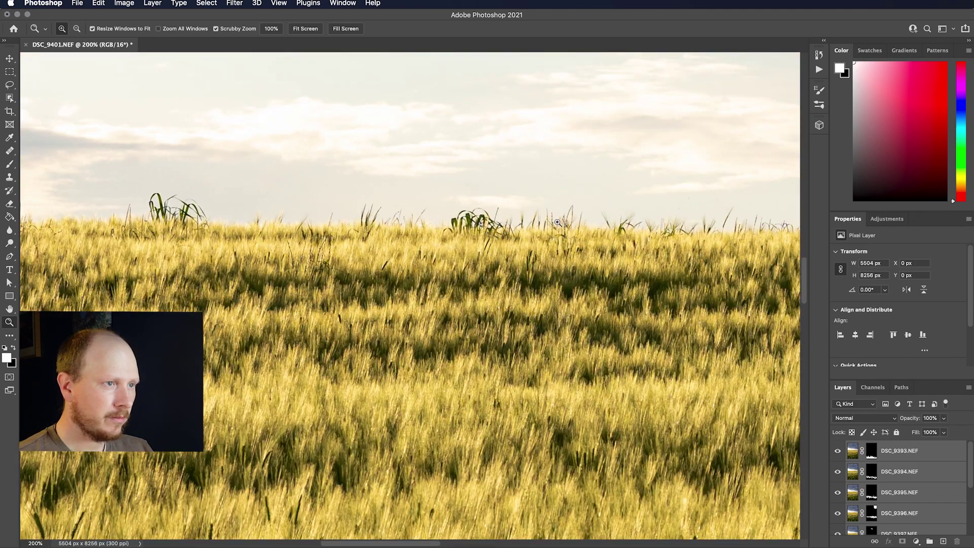
alt+click(521, 231)
alt+click(554, 306)
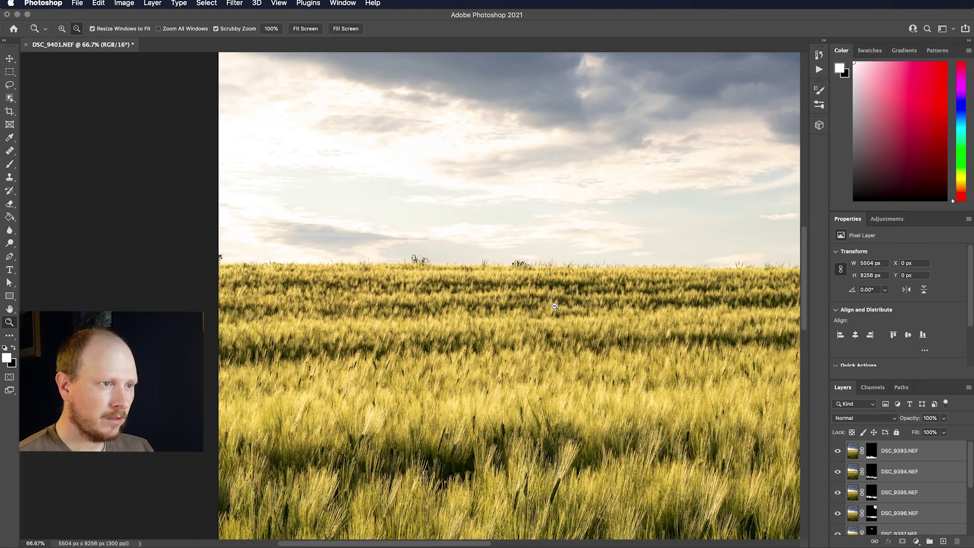
alt+click(584, 314)
alt+click(583, 312)
alt+click(576, 311)
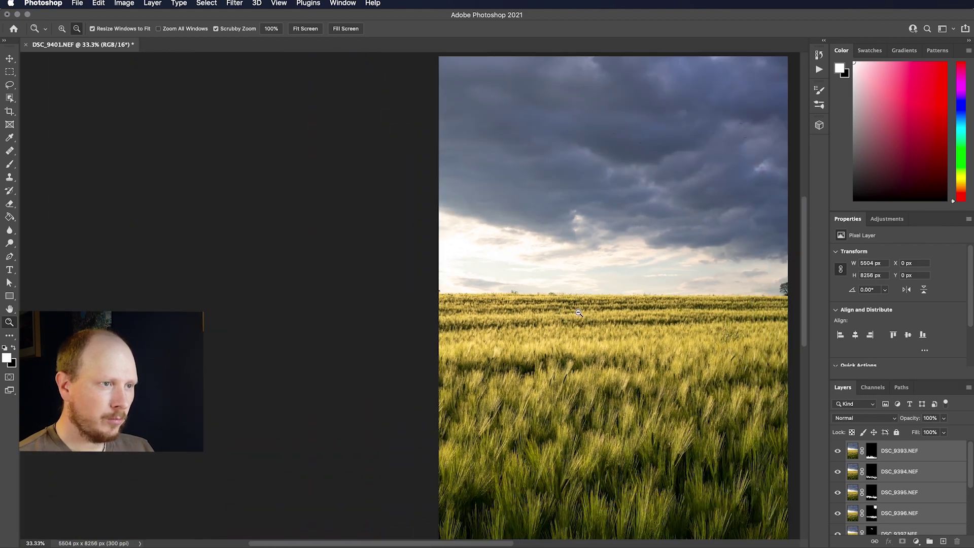
alt+click(577, 313)
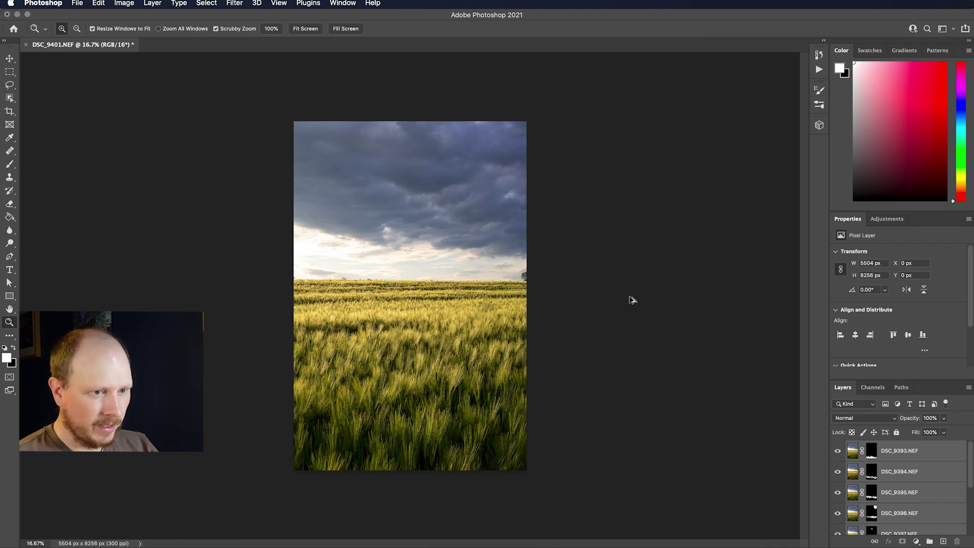
Step: Stamp all visible layers into a new merged layer on top of the stack and save the document
key(super+alt+shift+e)
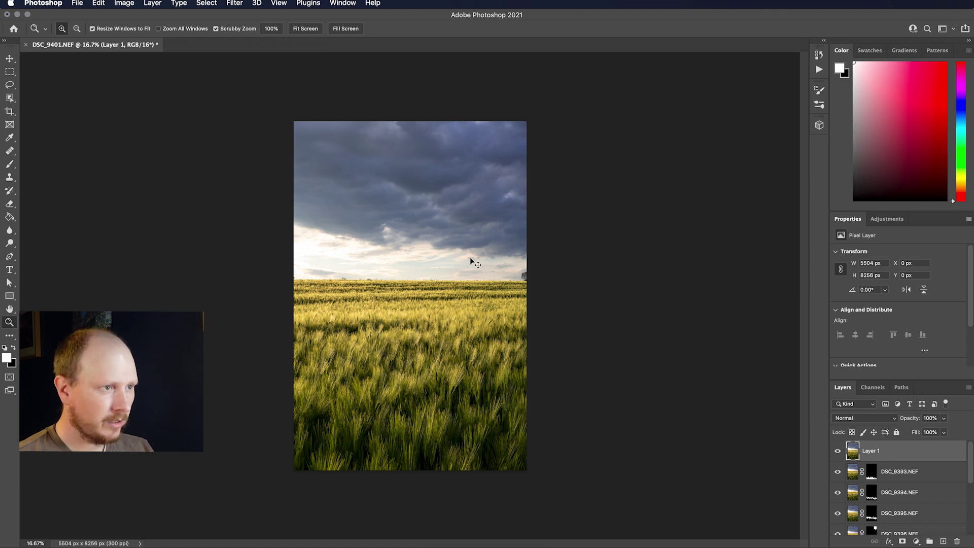
key(super+s)
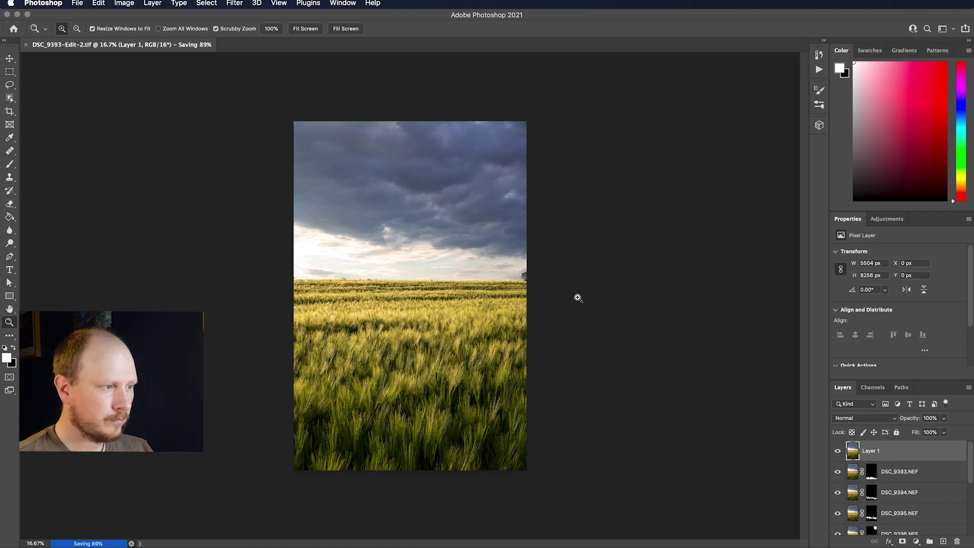
Step: Switch to Lightroom Classic and crop DSC_9393-Edit.tif slightly tighter from its upper right corner, keeping the original aspect ratio
key(super+Tab)
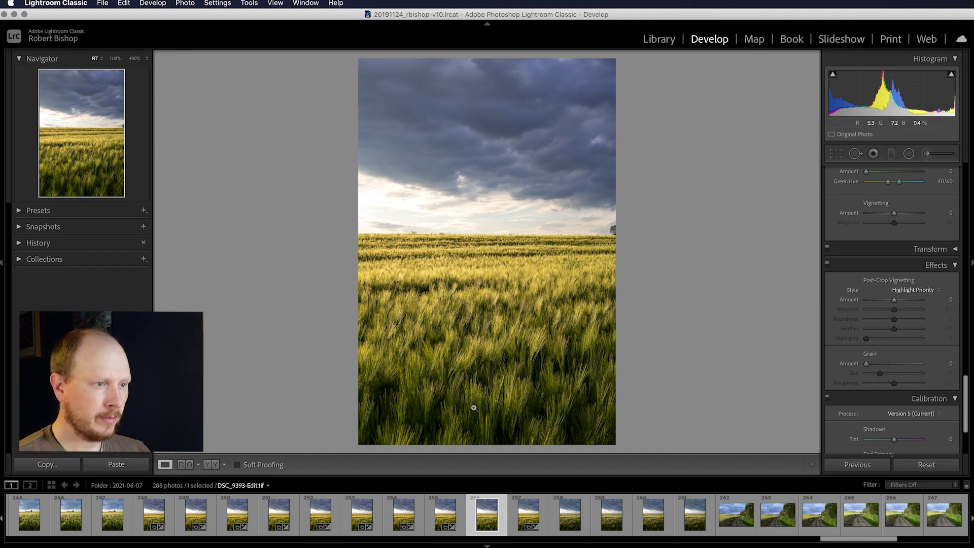
scroll(878, 264, up, 20)
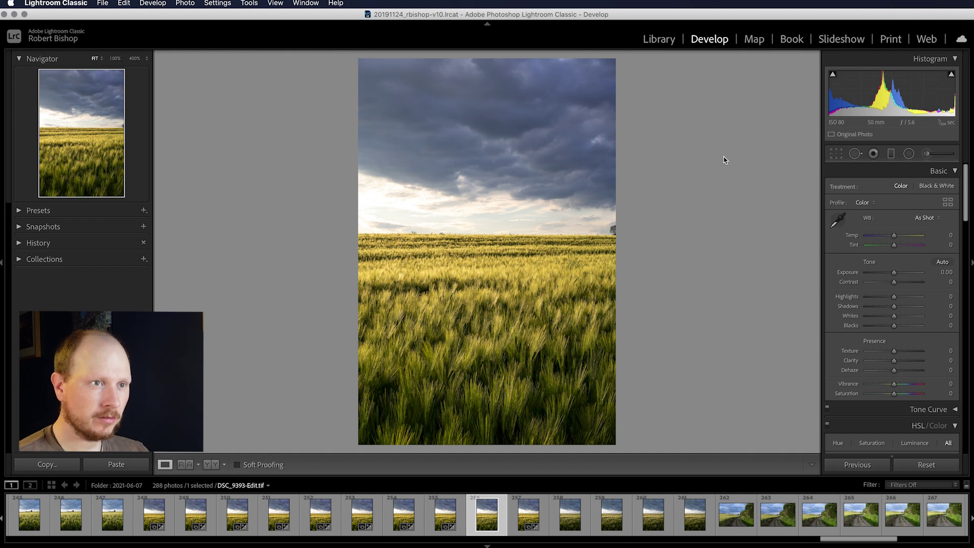
click(836, 154)
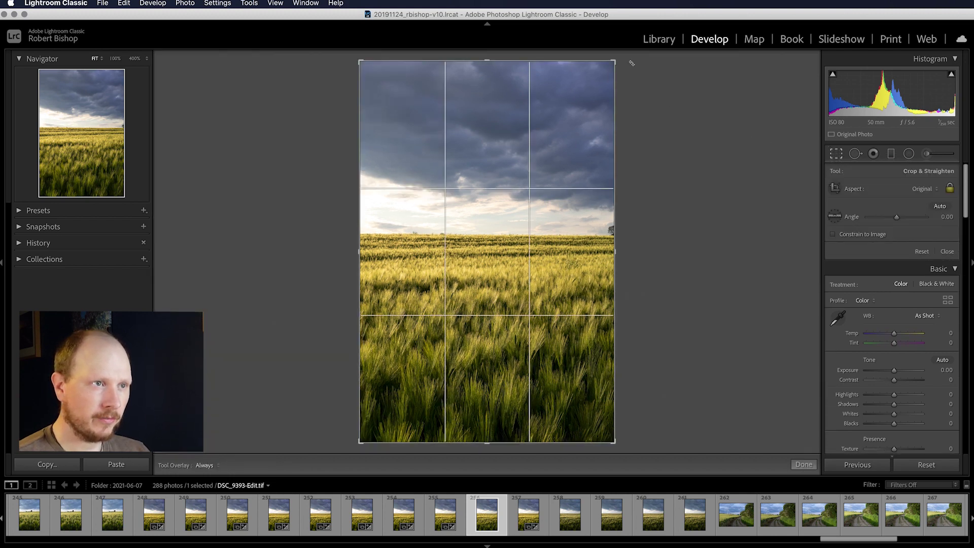
mouse_move(614, 61)
mouse_down()
mouse_move(605, 56)
mouse_move(609, 66)
mouse_up()
drag(583, 105, 586, 116)
click(947, 251)
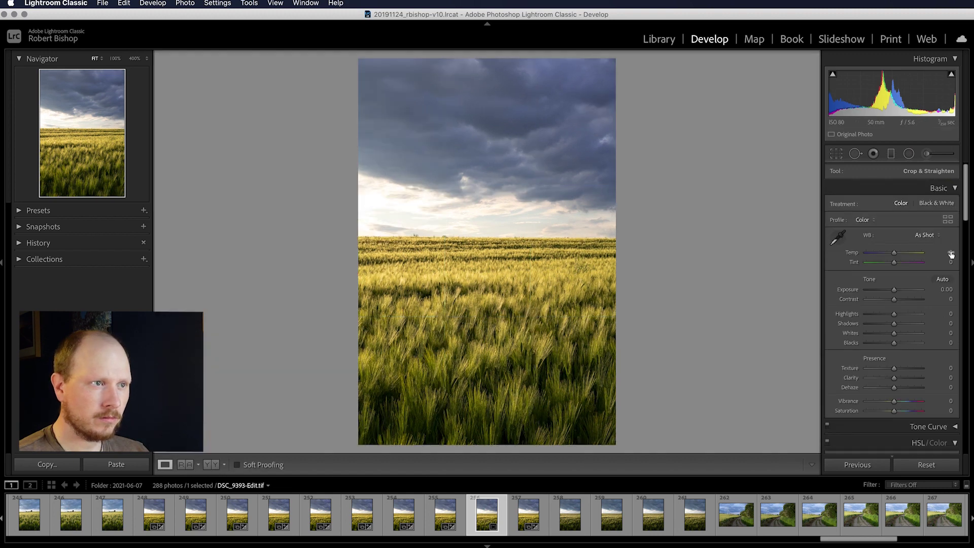
Step: Darken the photo's edges with a Highlight Priority post-crop vignette, setting its amount to -16
scroll(918, 310, down, 15)
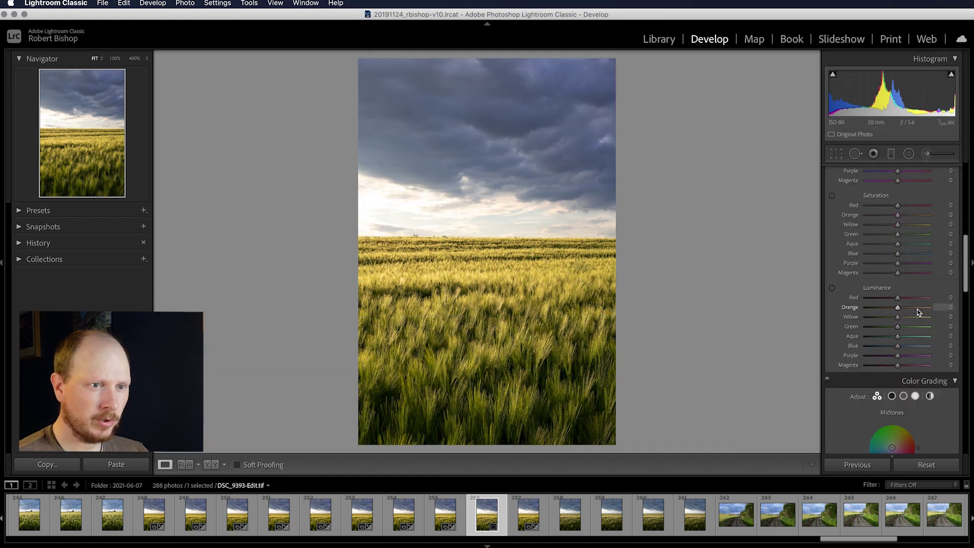
scroll(908, 304, down, 5)
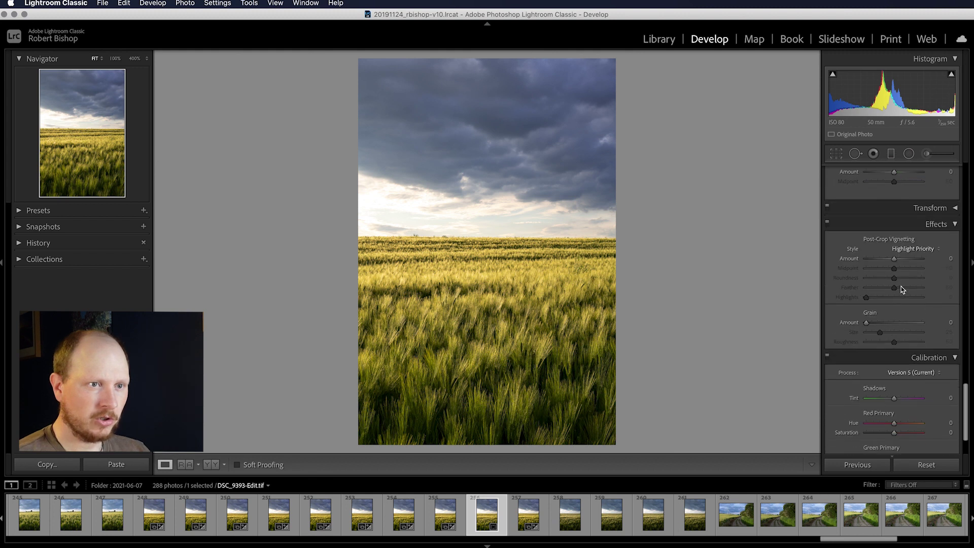
drag(894, 257, 889, 261)
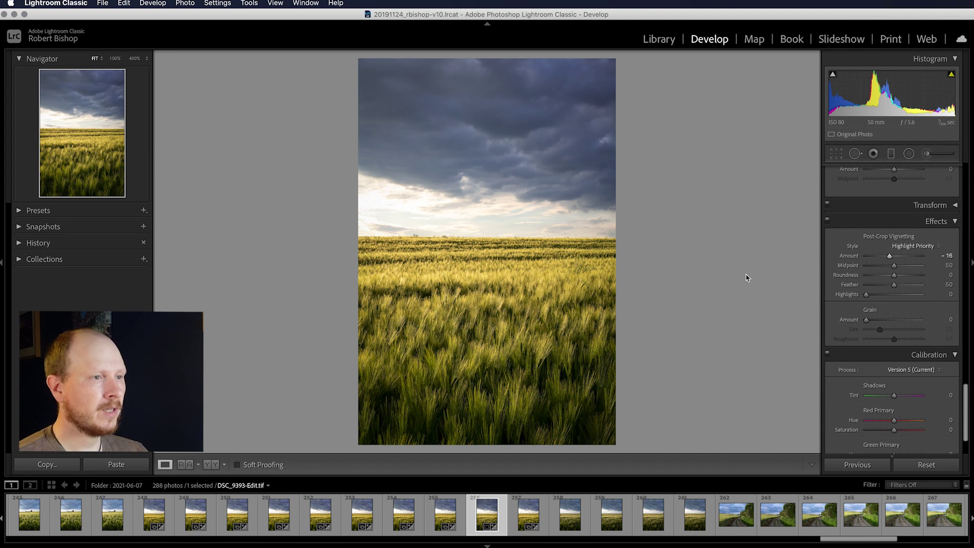